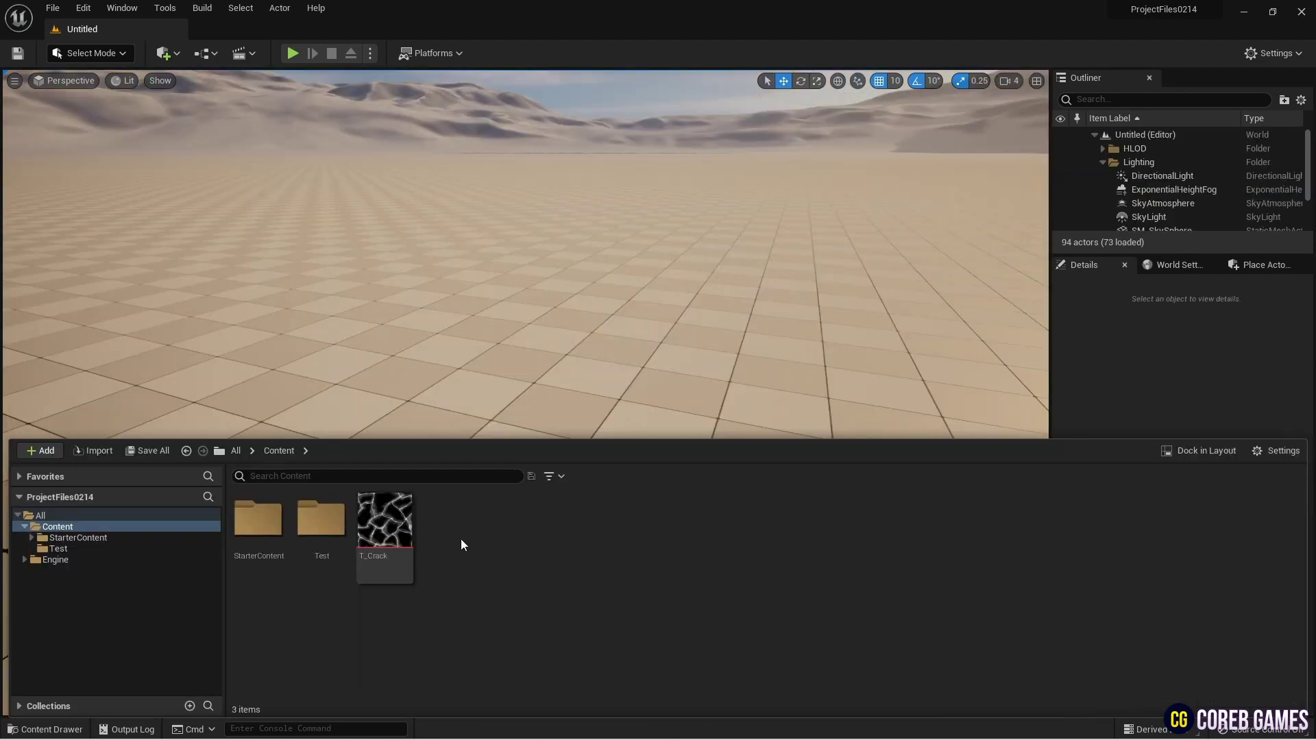
# Step: Create a material named M_Crack in the Content folder and open it for editing
pyautogui.rightClick(461, 506)
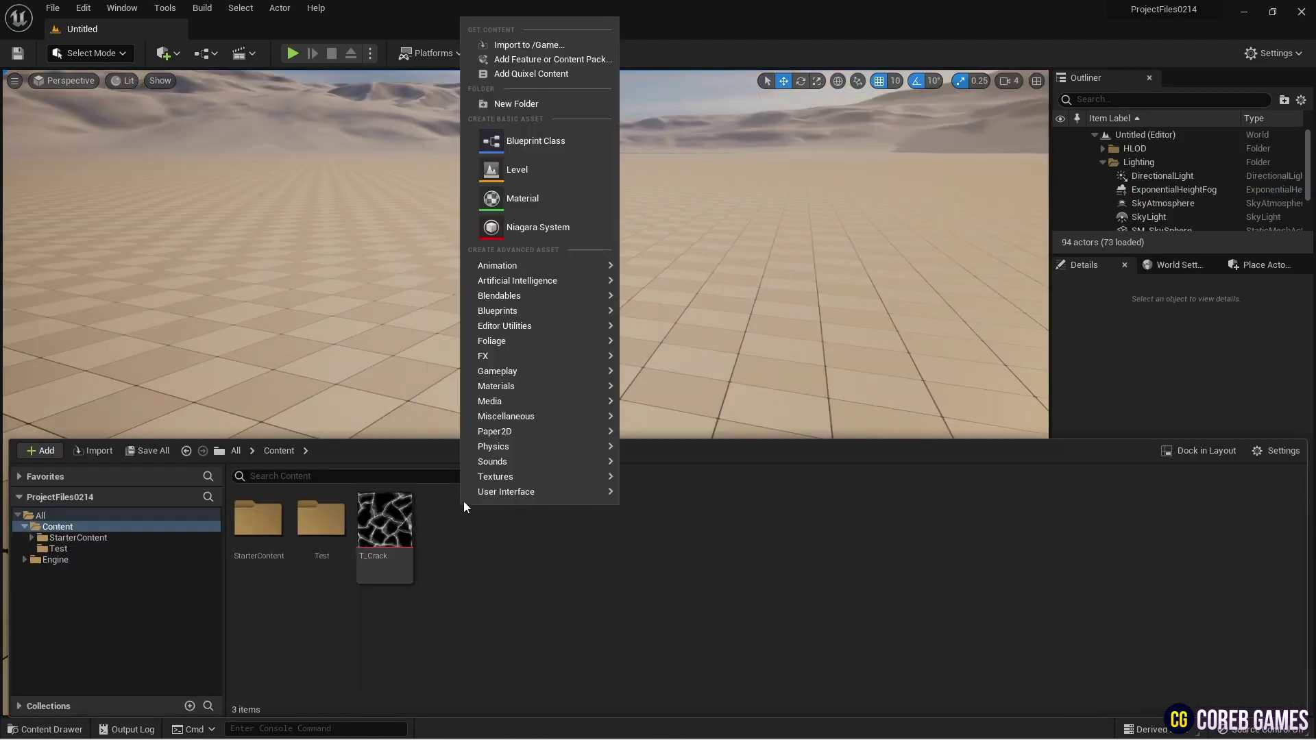
pyautogui.click(531, 198)
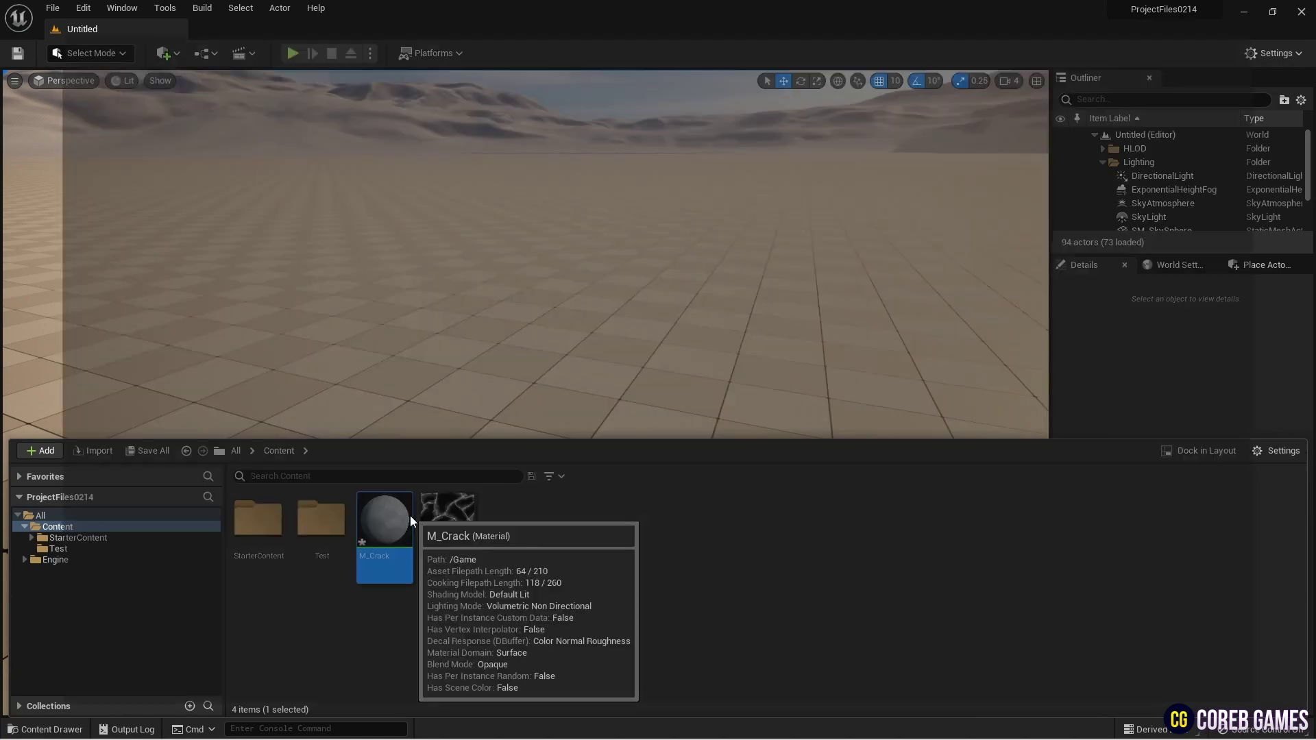
pyautogui.doubleClick(410, 515)
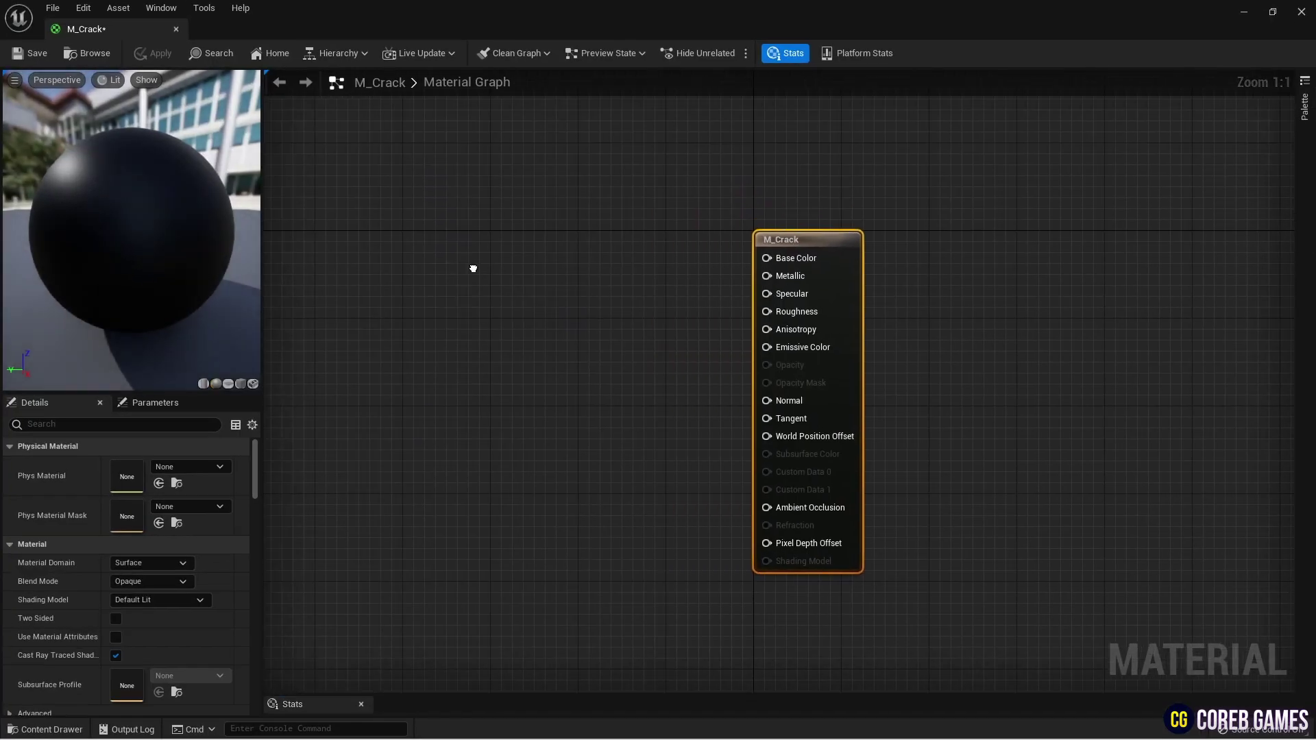
# Step: Set the material's blend mode to Translucent and display the preview on a plane
pyautogui.click(175, 584)
pyautogui.click(149, 622)
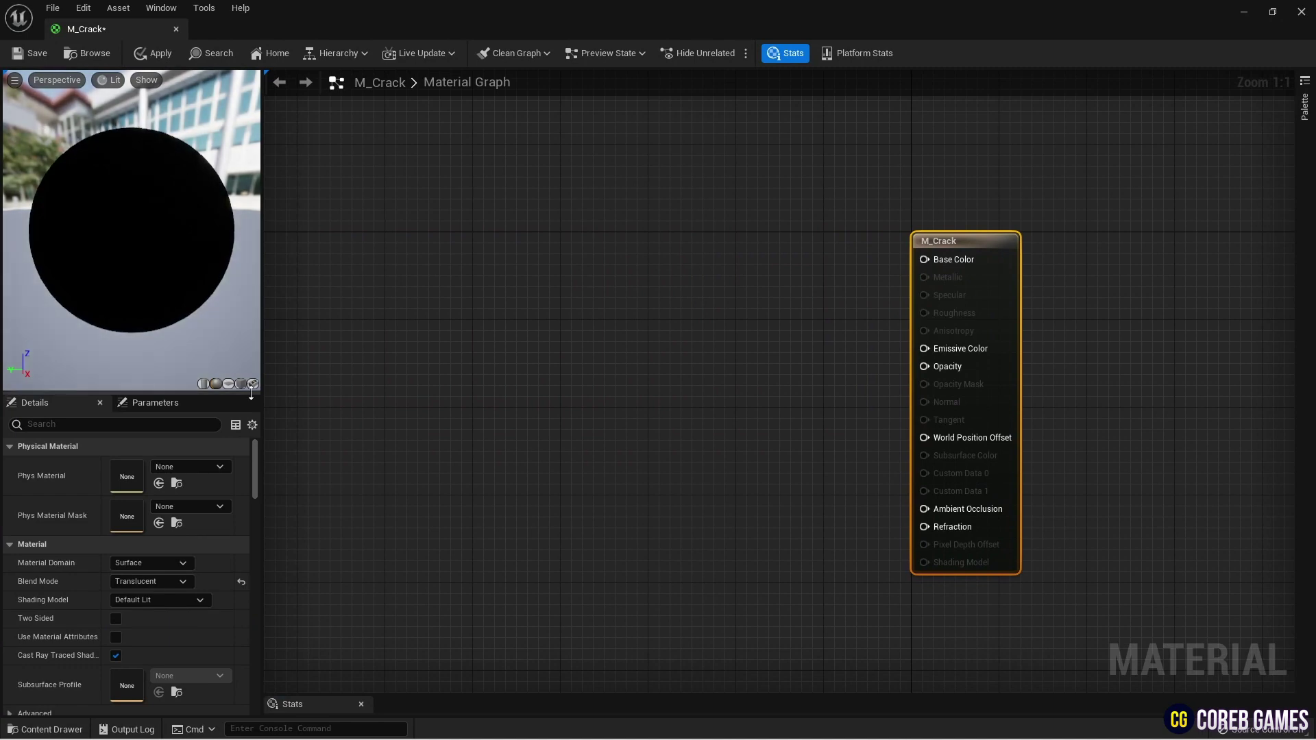
pyautogui.click(229, 384)
# Step: Add a Texture Sample node to the material graph and assign the T_Crack texture to it
pyautogui.moveTo(613, 237); pyautogui.dragTo(755, 237, button='right')
pyautogui.rightClick(491, 268)
pyautogui.click(484, 293)
pyautogui.press('t')
pyautogui.click(484, 293)
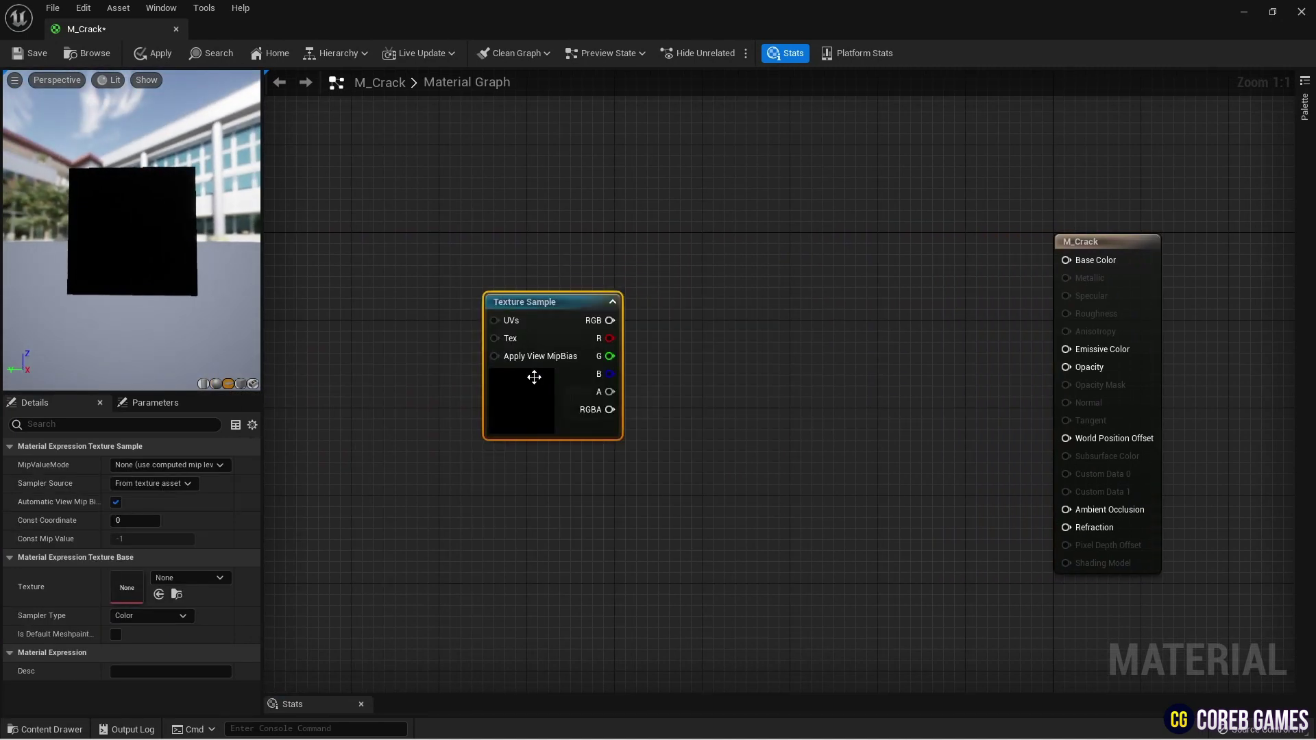
pyautogui.click(199, 578)
pyautogui.write('crack')
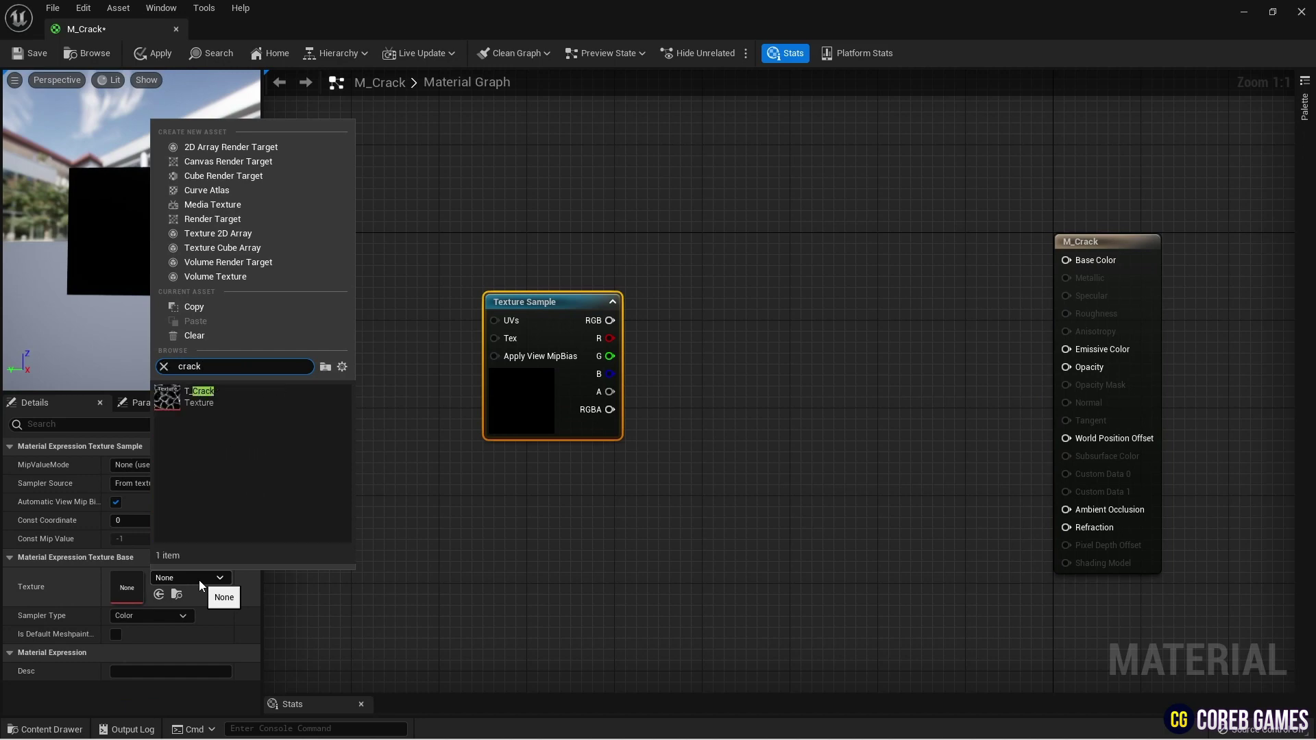
pyautogui.click(227, 396)
# Step: Add a VectorToRadialValue node and place it left of the Texture Sample node
pyautogui.moveTo(323, 281); pyautogui.dragTo(430, 261, button='right')
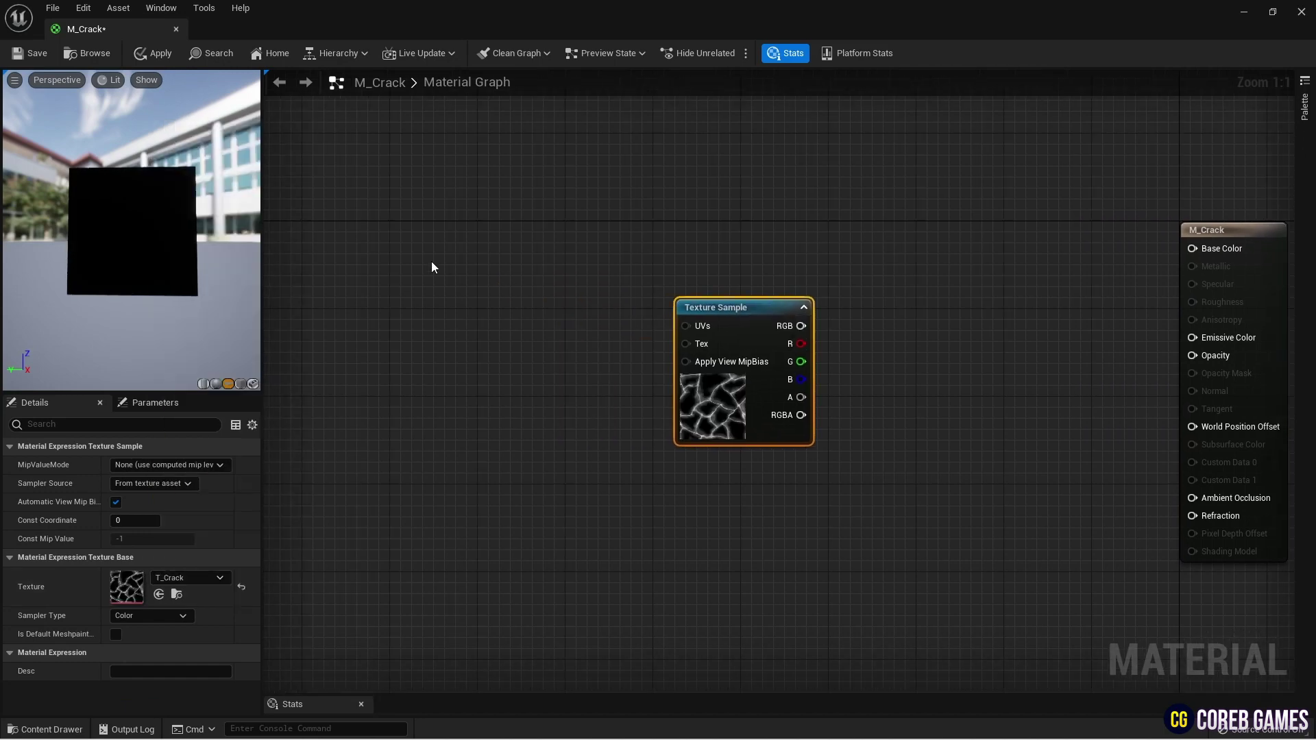
pyautogui.rightClick(432, 268)
pyautogui.write('vector')
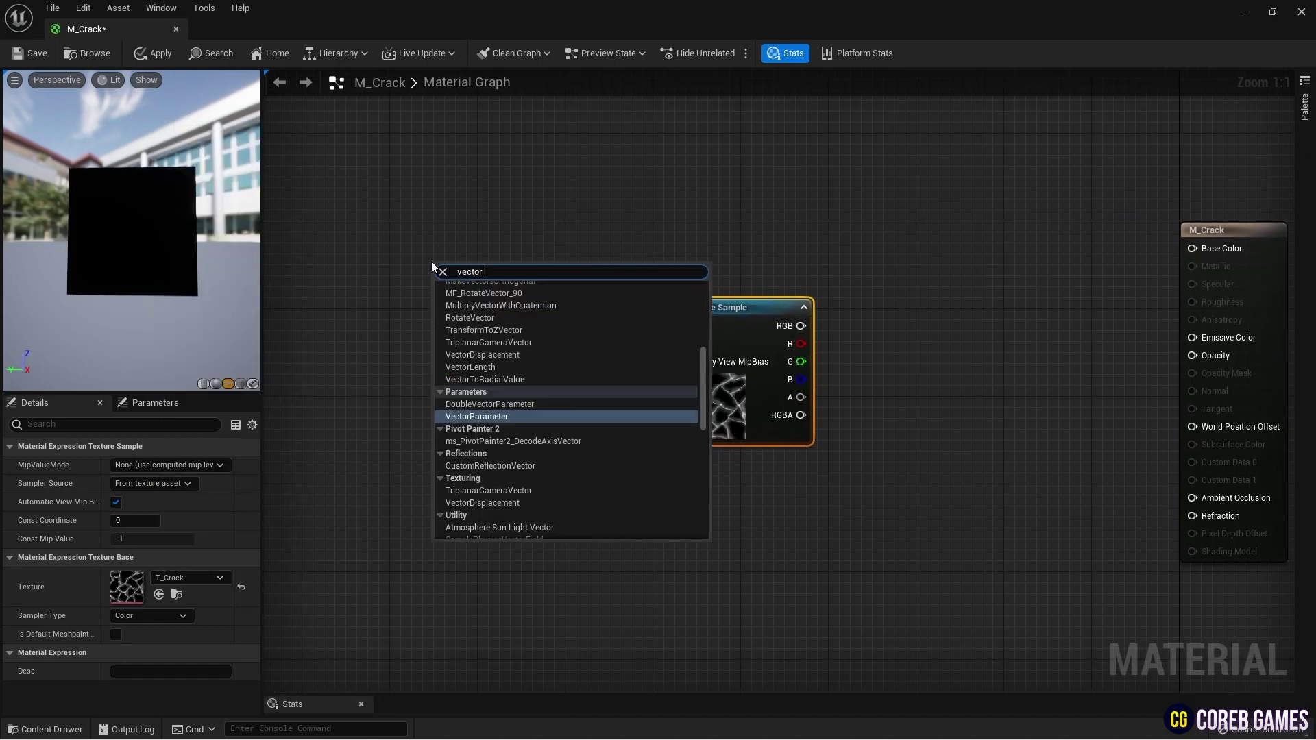
pyautogui.write('to')
pyautogui.click(487, 323)
pyautogui.moveTo(532, 273); pyautogui.dragTo(390, 303)
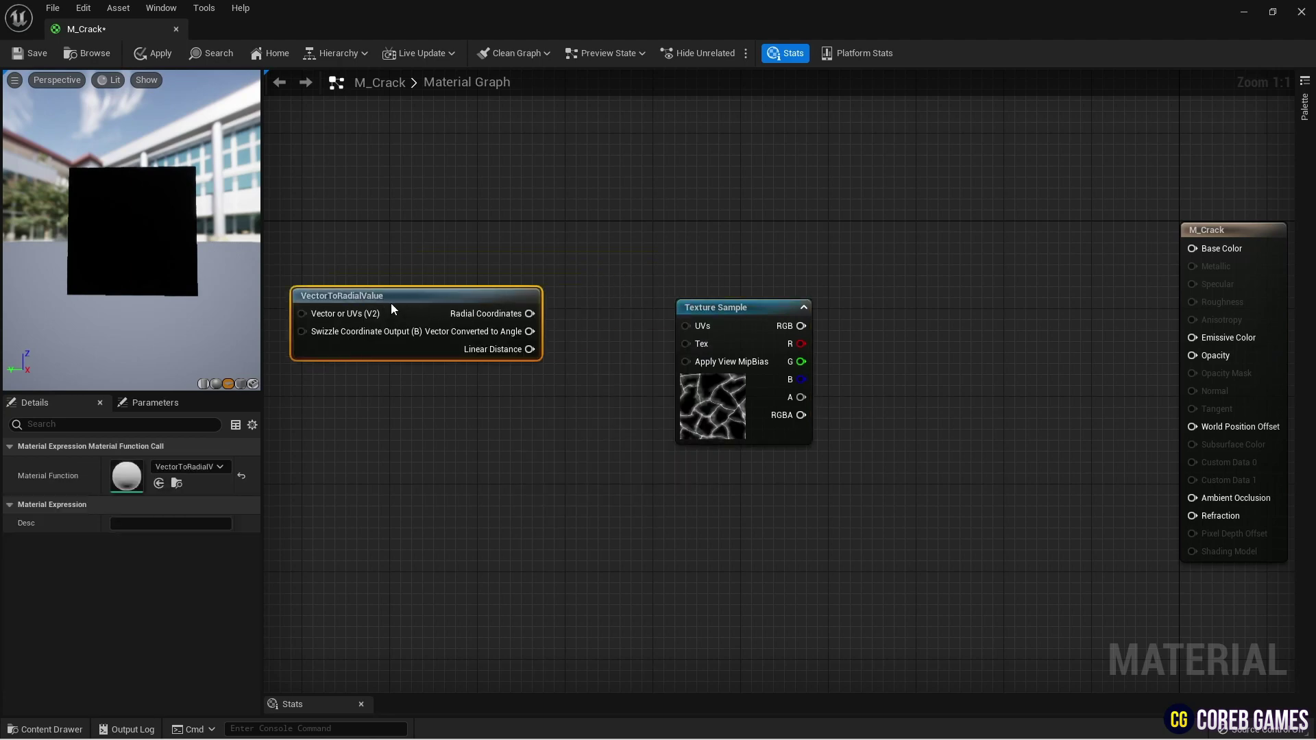
# Step: Connect Radial Coordinates to the UVs input of the Texture Sample and start previewing that texture node
pyautogui.click(762, 306)
pyautogui.moveTo(762, 306); pyautogui.dragTo(805, 307)
pyautogui.moveTo(483, 310); pyautogui.dragTo(727, 300)
pyautogui.rightClick(728, 301)
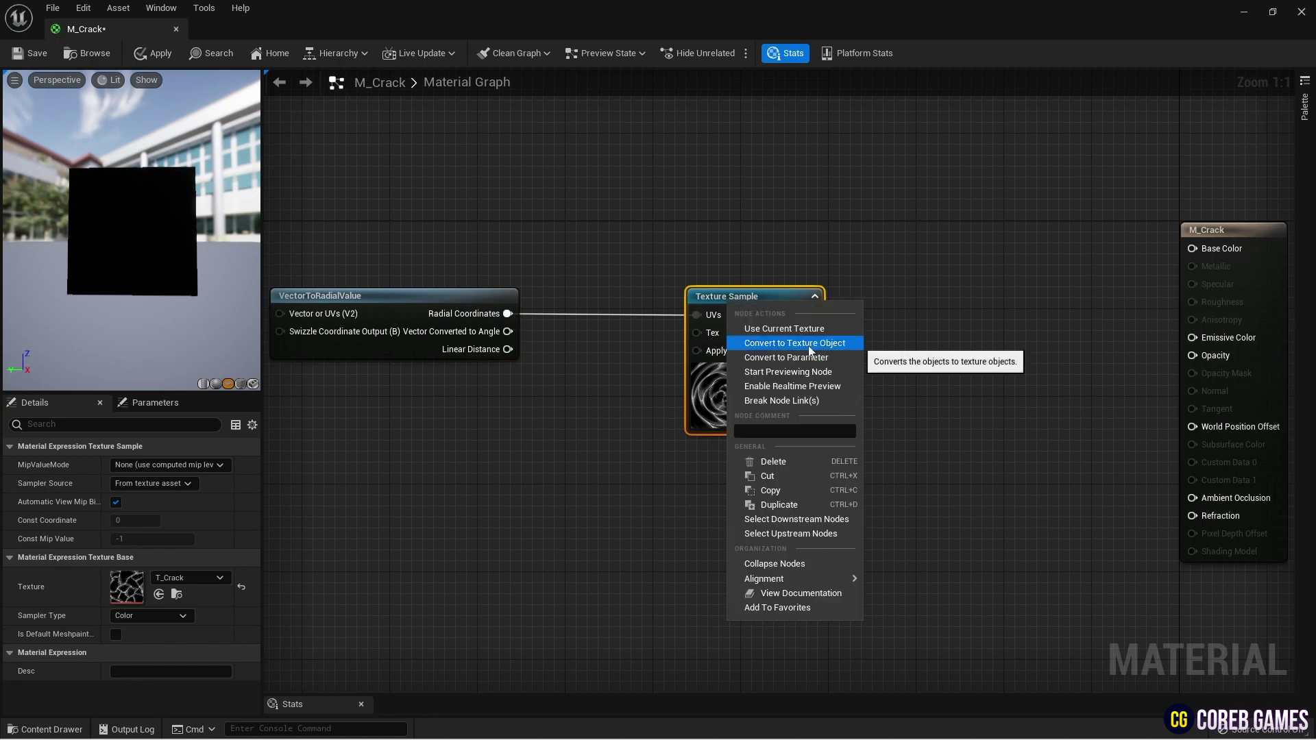
pyautogui.click(795, 371)
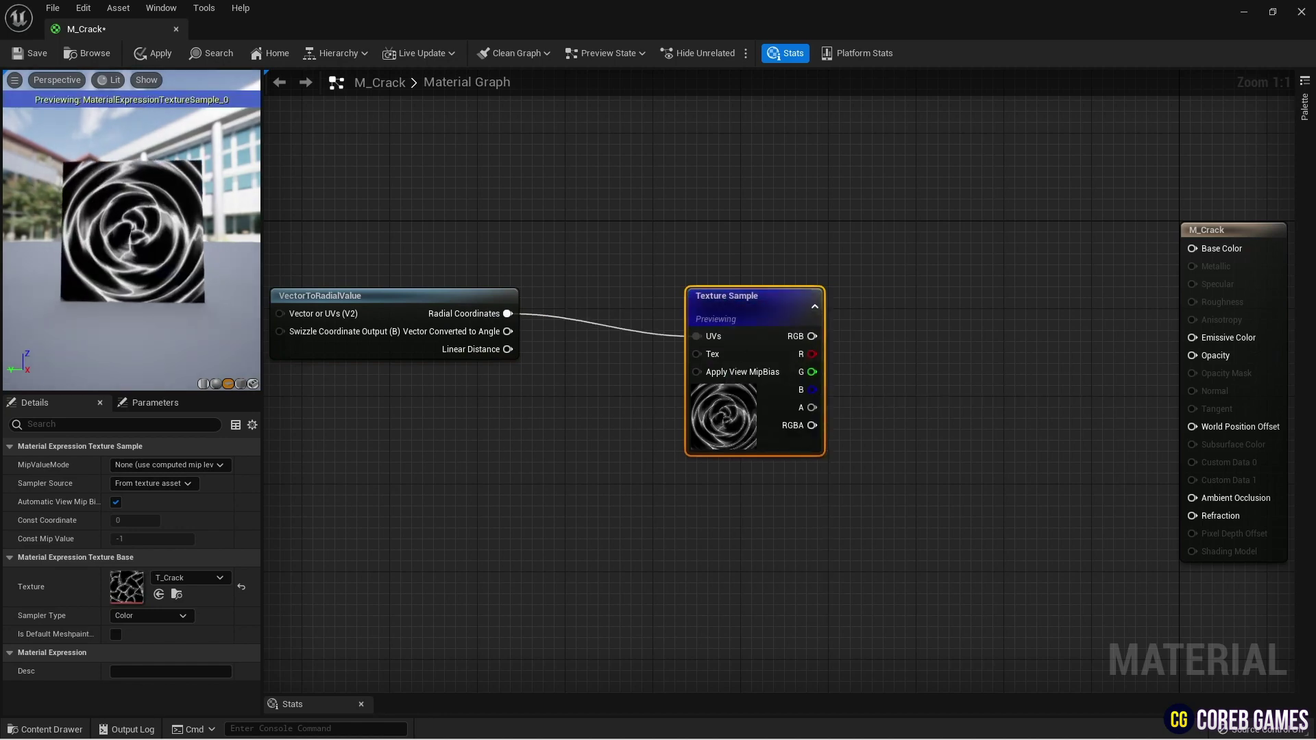
pyautogui.moveTo(742, 306); pyautogui.dragTo(764, 283)
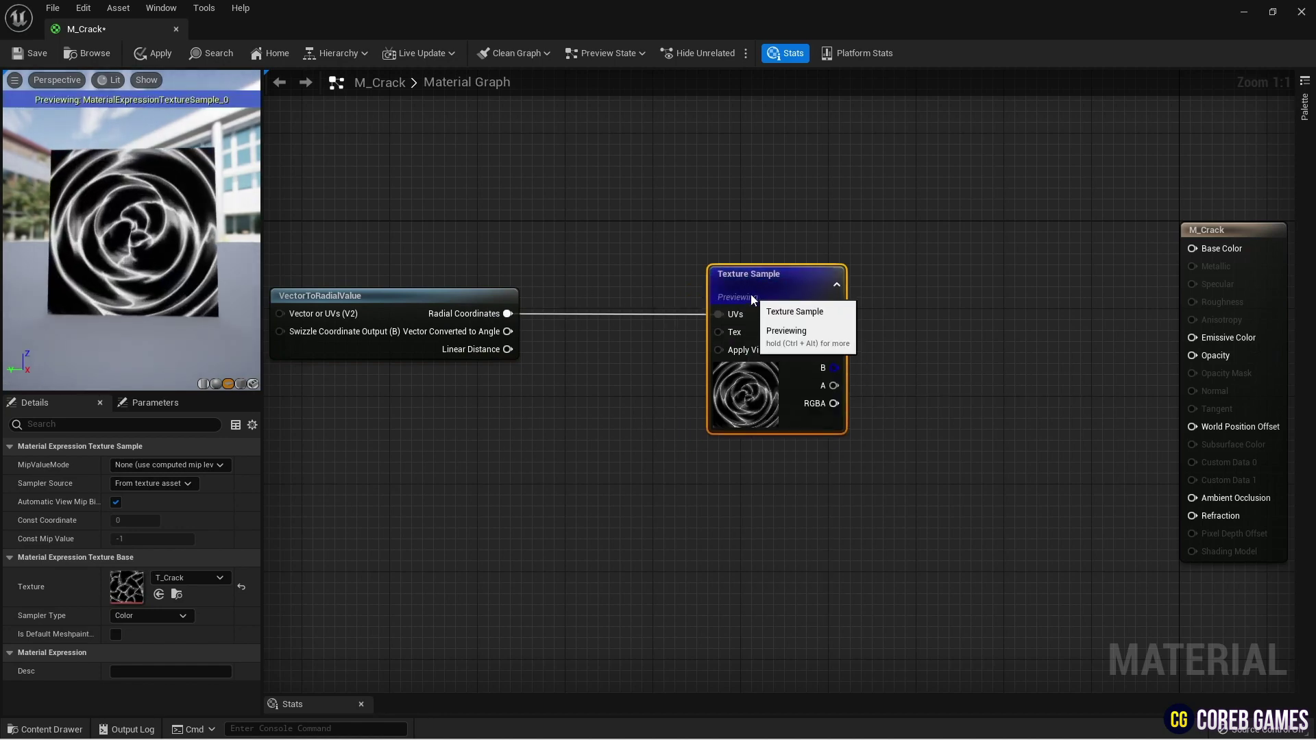
# Step: Add a Multiply node and an Append node below the link between VectorToRadialValue and the Texture Sample
pyautogui.click(517, 396)
pyautogui.click(518, 384)
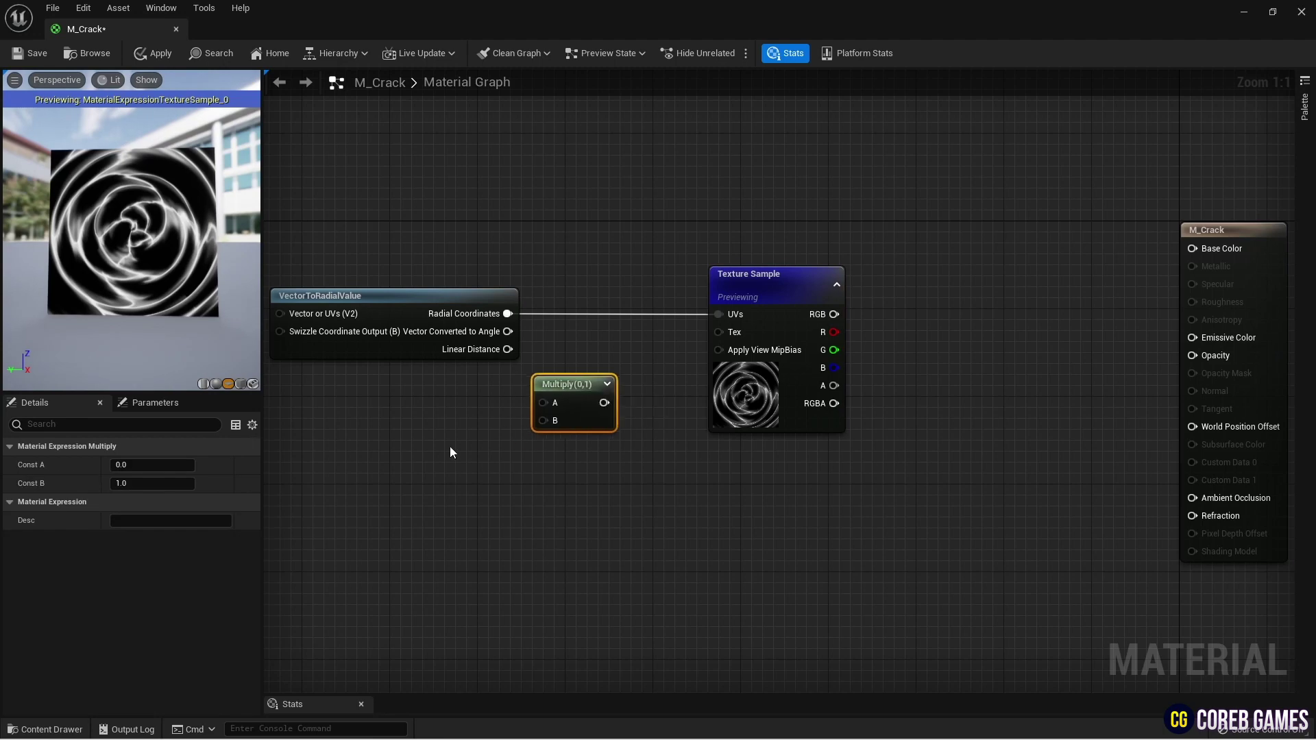
pyautogui.moveTo(450, 453); pyautogui.dragTo(586, 398, button='right')
pyautogui.rightClick(577, 397)
pyautogui.write('Append')
pyautogui.press('Return')
pyautogui.moveTo(585, 388); pyautogui.dragTo(608, 391)
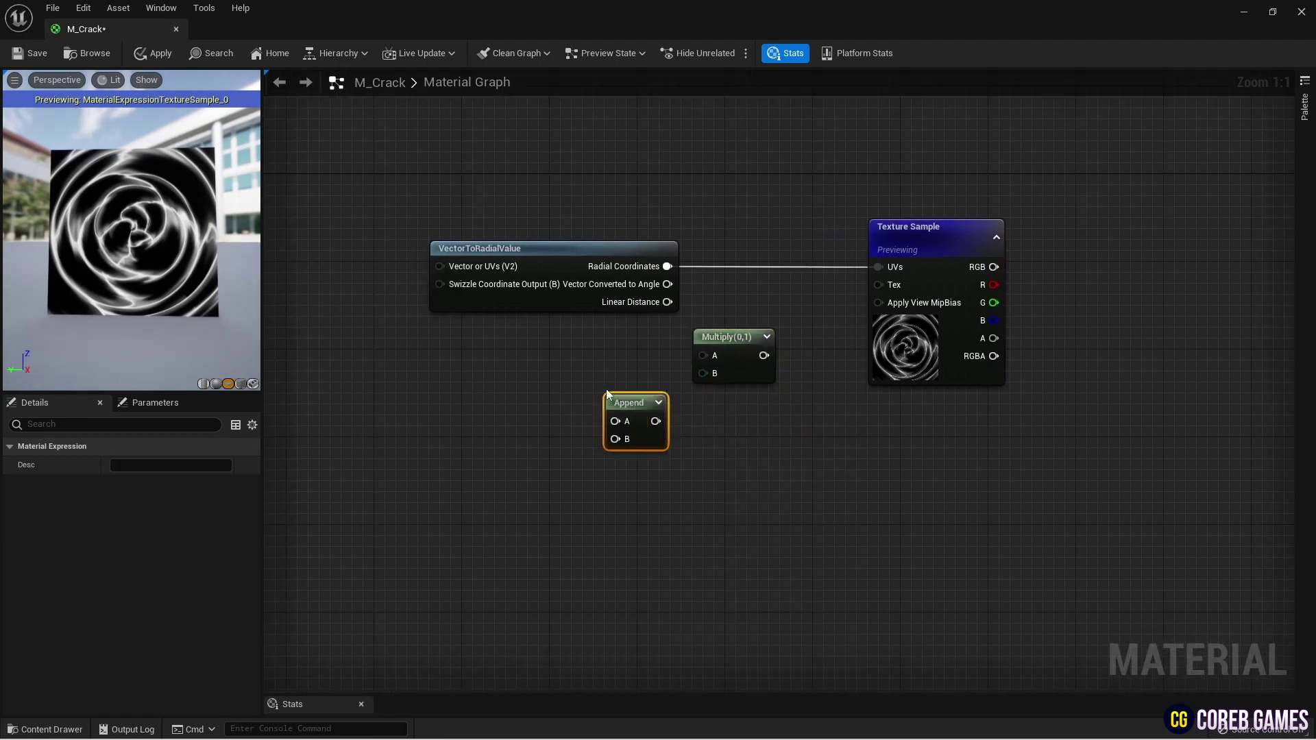
# Step: Add two constant nodes beside the Append node and set their values to 2 and 1
pyautogui.click(513, 392)
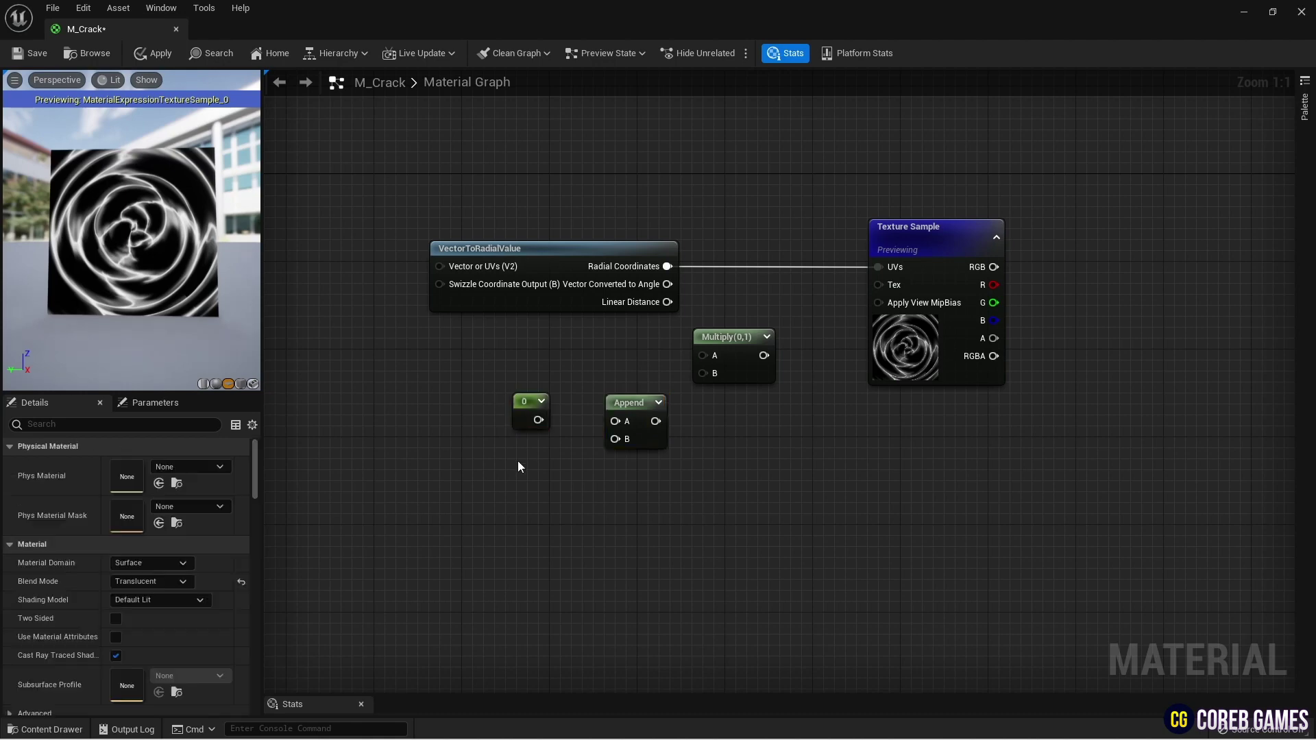
pyautogui.click(517, 461)
pyautogui.click(528, 412)
pyautogui.click(156, 465)
pyautogui.write('2')
pyautogui.click(556, 493)
pyautogui.click(530, 483)
pyautogui.write('1')
pyautogui.click(488, 463)
# Step: Append the constants 2 and 1, multiply them with Radial Coordinates, and feed the product into the crack texture's UVs
pyautogui.moveTo(539, 464); pyautogui.dragTo(703, 356)
pyautogui.moveTo(758, 355); pyautogui.dragTo(878, 266)
pyautogui.moveTo(704, 349); pyautogui.dragTo(528, 480)
pyautogui.moveTo(625, 423); pyautogui.dragTo(636, 386)
pyautogui.moveTo(165, 233); pyautogui.dragTo(178, 235)
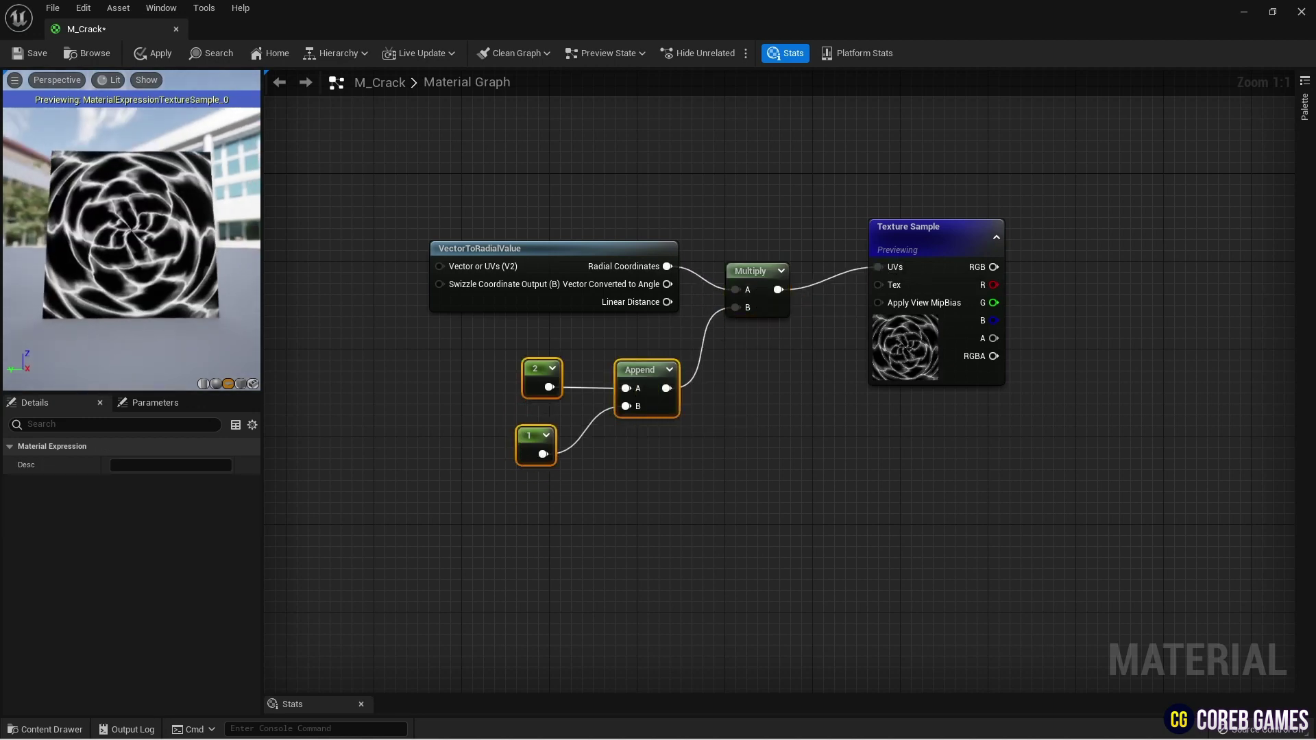
# Step: Add a second Texture Sample below the Append nodes and assign the T_Water_N texture to it
pyautogui.moveTo(773, 469); pyautogui.dragTo(772, 402, button='right')
pyautogui.click(587, 438)
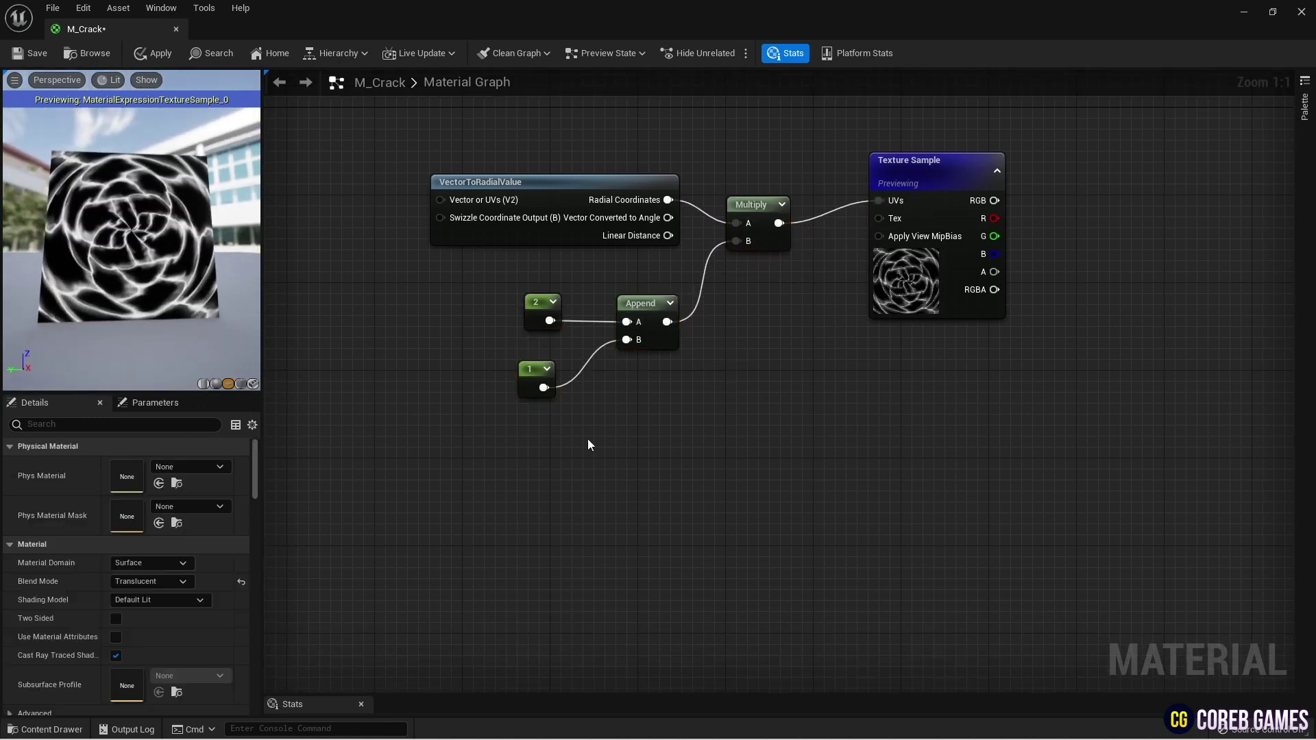
pyautogui.click(588, 444)
pyautogui.click(191, 578)
pyautogui.write('water')
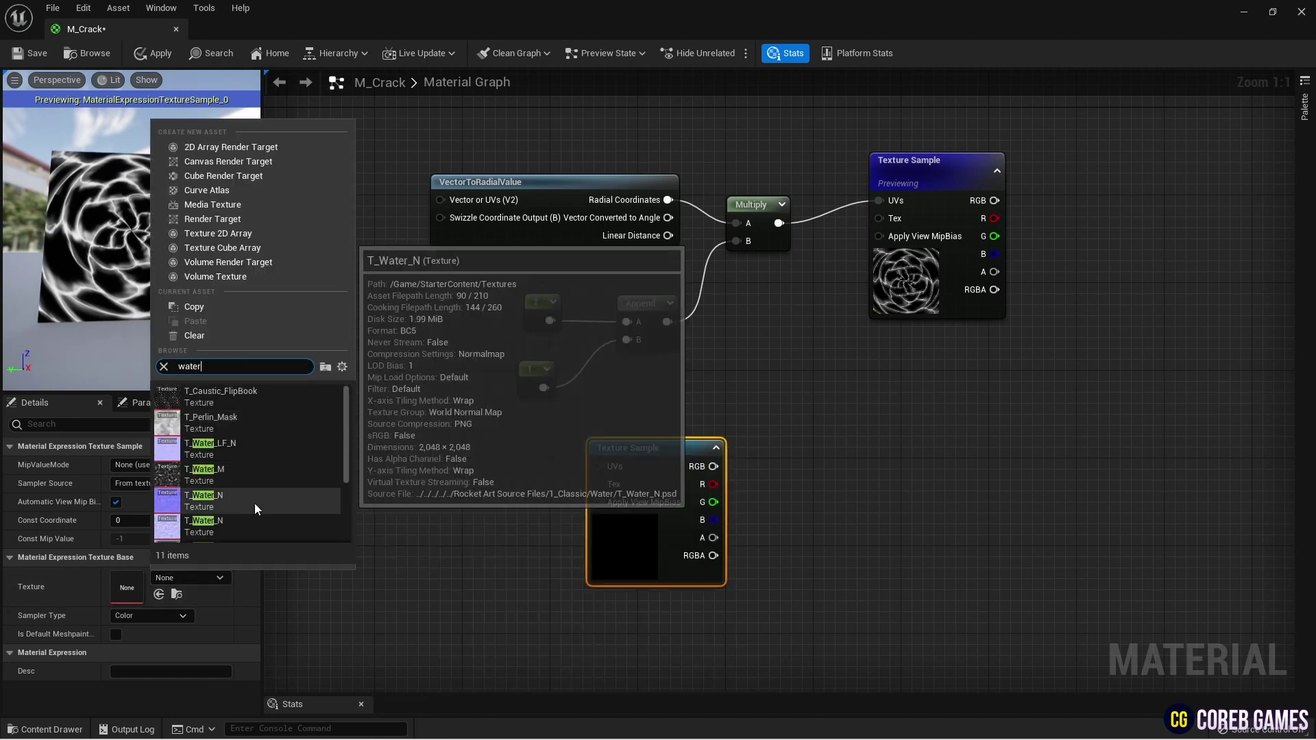
pyautogui.click(255, 505)
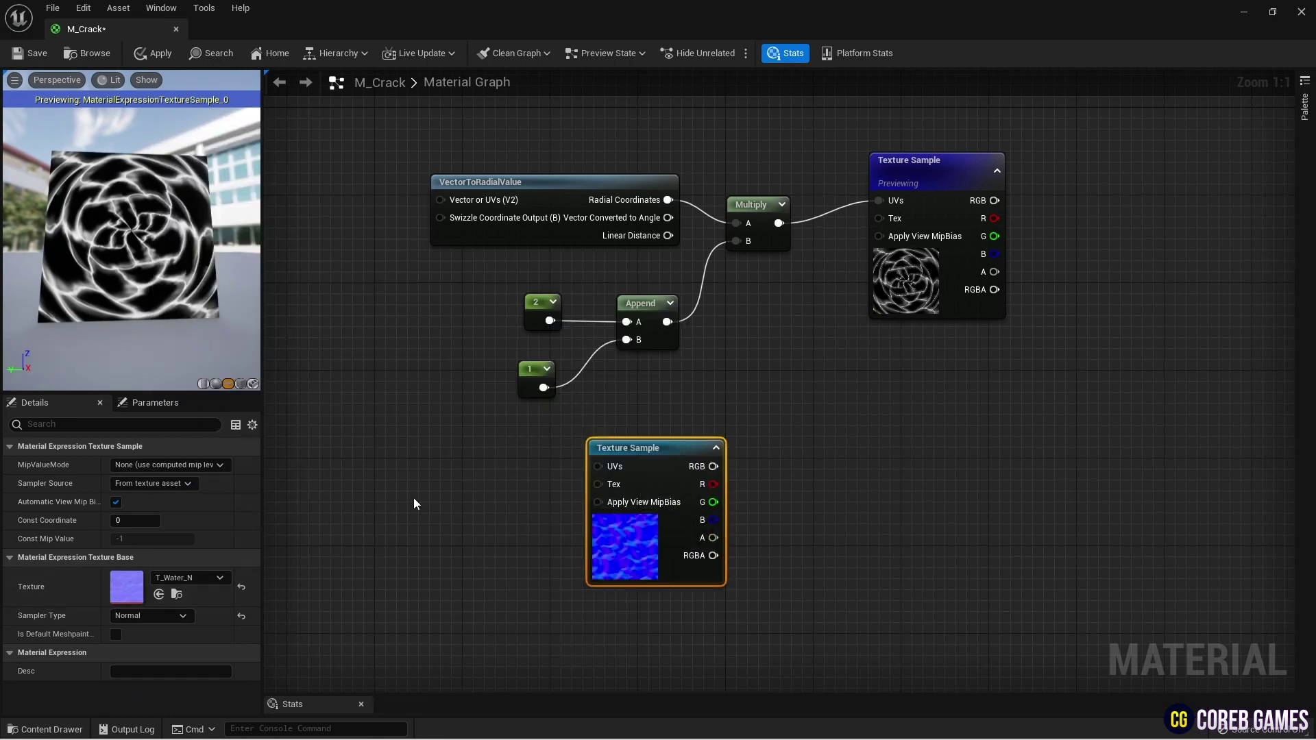
# Step: Add a TexCoord node with U and V tiling of 1.5 and connect it to the water texture's UVs
pyautogui.moveTo(419, 515); pyautogui.dragTo(500, 508, button='right')
pyautogui.rightClick(443, 412)
pyautogui.write('texc')
pyautogui.click(524, 477)
pyautogui.moveTo(492, 430); pyautogui.dragTo(548, 446)
pyautogui.click(183, 484)
pyautogui.write('1.5')
pyautogui.press('Return')
pyautogui.press('Tab')
pyautogui.write('1.5')
pyautogui.press('Return')
pyautogui.moveTo(570, 457); pyautogui.dragTo(660, 439)
# Step: Add a Multiply node right of the water Texture Sample and set its Const B to 0.3
pyautogui.moveTo(775, 407); pyautogui.dragTo(691, 395, button='right')
pyautogui.rightClick(692, 396)
pyautogui.write('mul')
pyautogui.press('Return')
pyautogui.moveTo(727, 433); pyautogui.dragTo(716, 433)
pyautogui.click(169, 484)
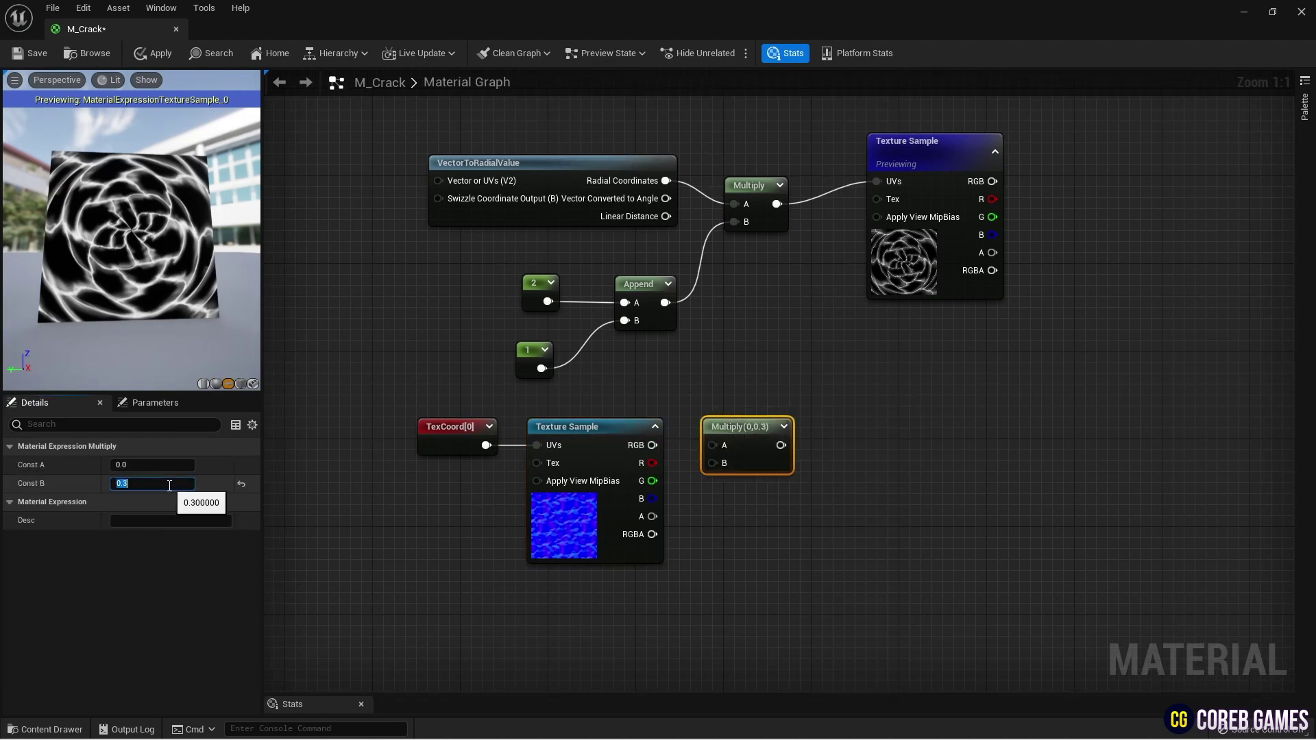
# Step: Connect the water texture's R output to input A of the 0.3 Multiply node and briefly preview that node
pyautogui.moveTo(652, 445); pyautogui.dragTo(714, 445)
pyautogui.rightClick(721, 435)
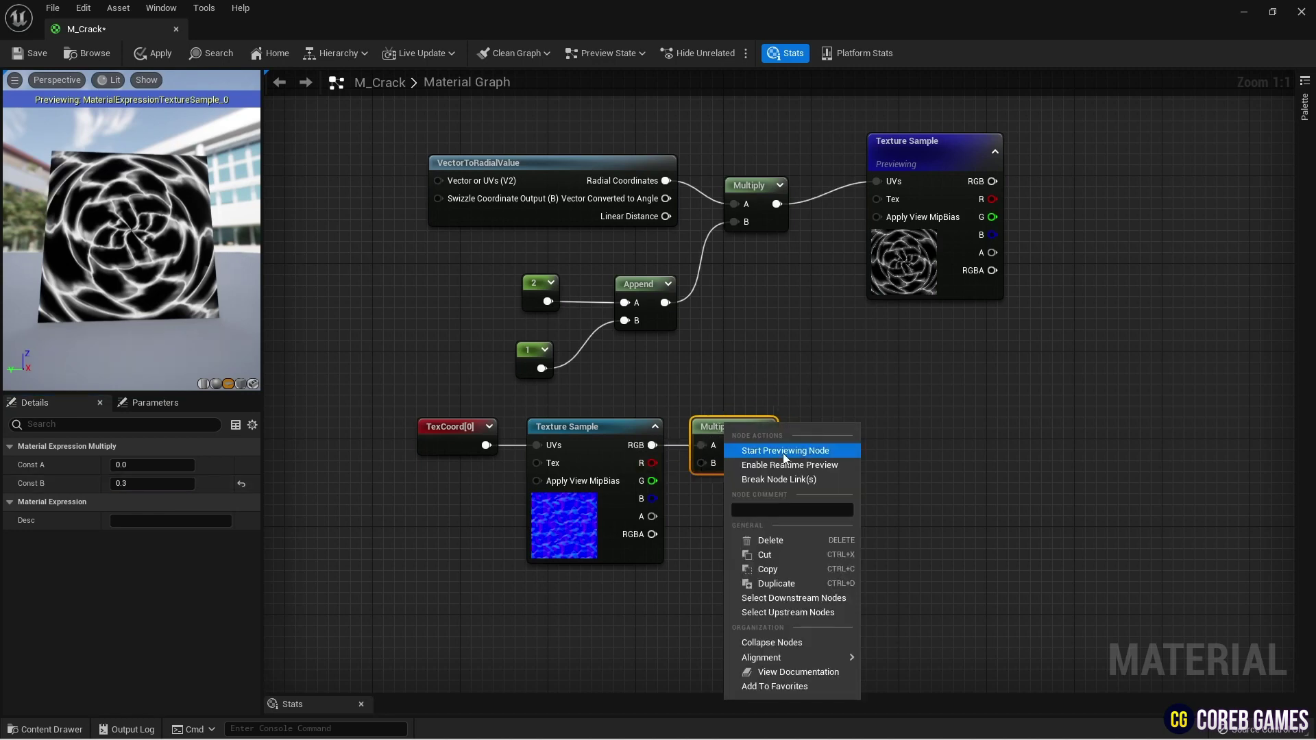
pyautogui.moveTo(653, 462); pyautogui.dragTo(700, 445)
pyautogui.rightClick(718, 426)
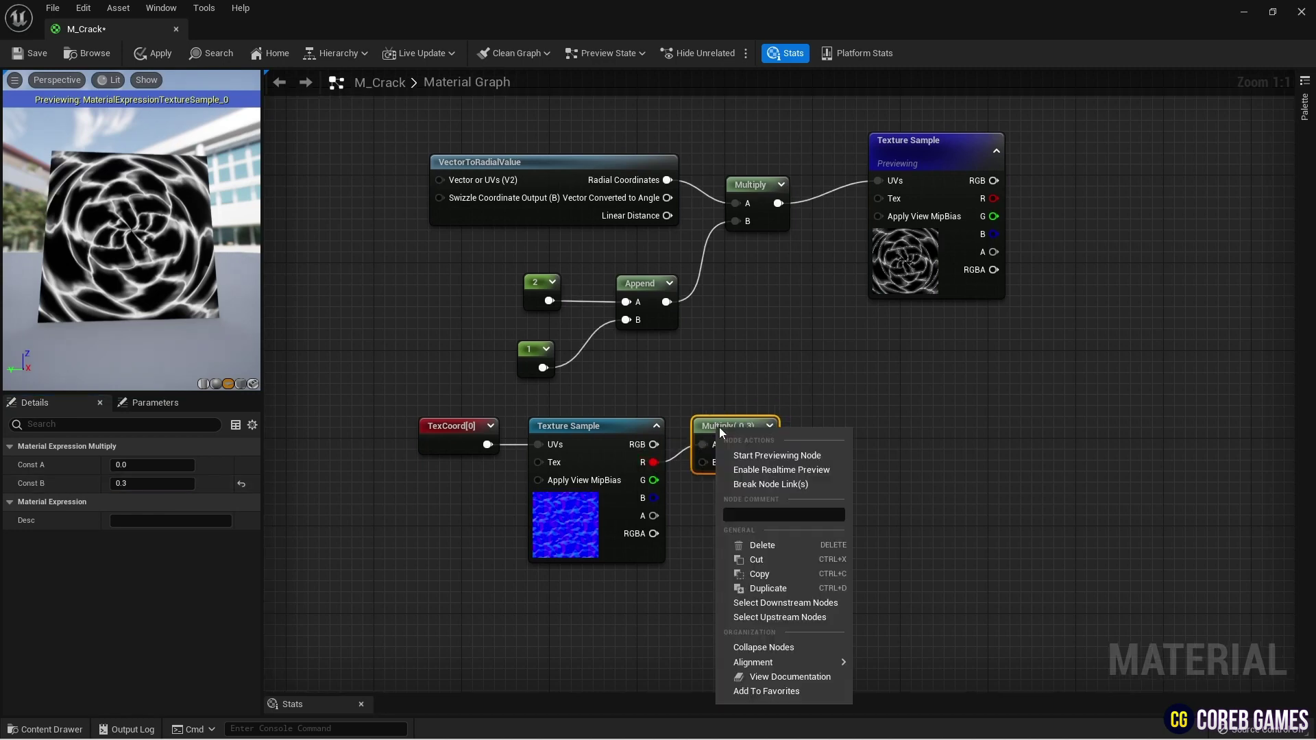
pyautogui.click(783, 451)
pyautogui.rightClick(730, 430)
pyautogui.click(791, 455)
# Step: Shift the TexCoord, water Texture Sample and 0.3 Multiply nodes slightly to the left together
pyautogui.moveTo(755, 376); pyautogui.dragTo(468, 469)
pyautogui.click(464, 409)
pyautogui.moveTo(462, 406); pyautogui.dragTo(684, 485)
pyautogui.moveTo(731, 422); pyautogui.dragTo(697, 423)
pyautogui.click(758, 384)
# Step: Sum both Multiply outputs with an Add node, feed it into the crack texture's UVs, and preview that texture
pyautogui.moveTo(789, 330); pyautogui.dragTo(668, 355, button='right')
pyautogui.click(669, 355)
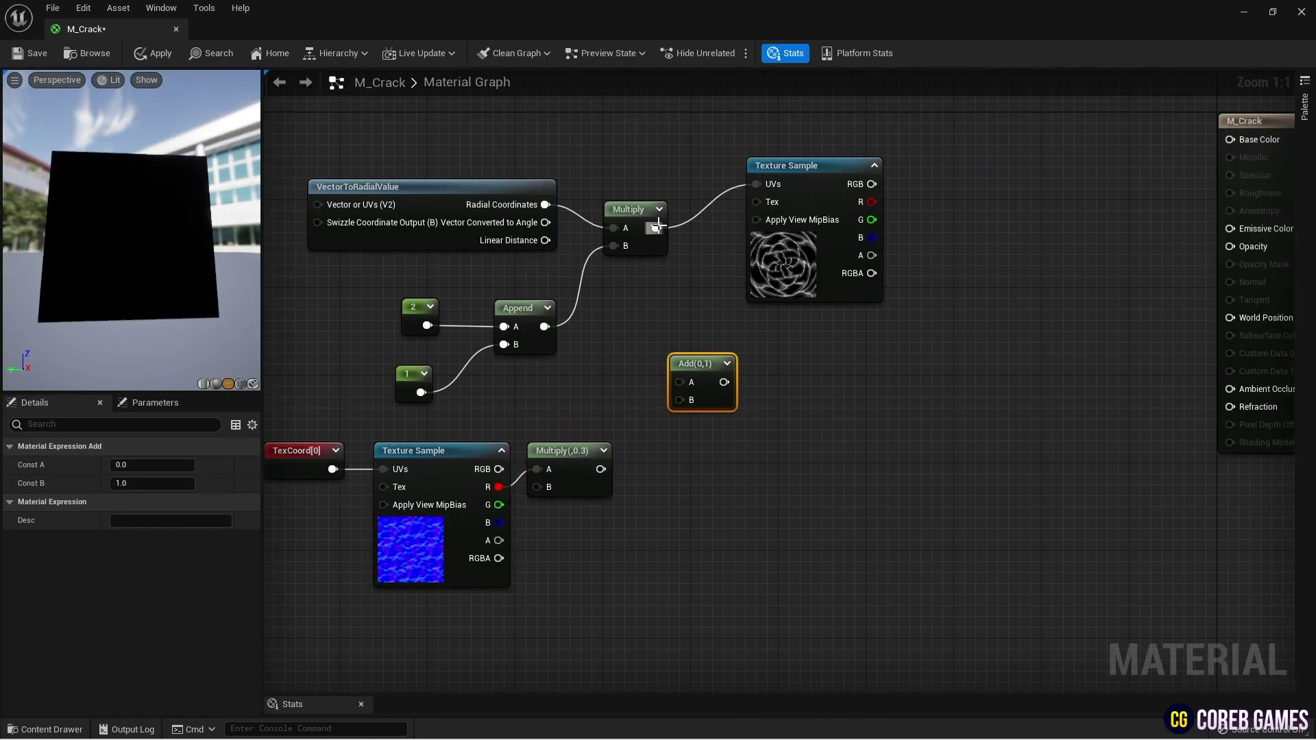
pyautogui.moveTo(679, 382); pyautogui.dragTo(678, 382)
pyautogui.moveTo(600, 469); pyautogui.dragTo(756, 183)
pyautogui.moveTo(775, 180); pyautogui.dragTo(785, 224)
pyautogui.rightClick(794, 216)
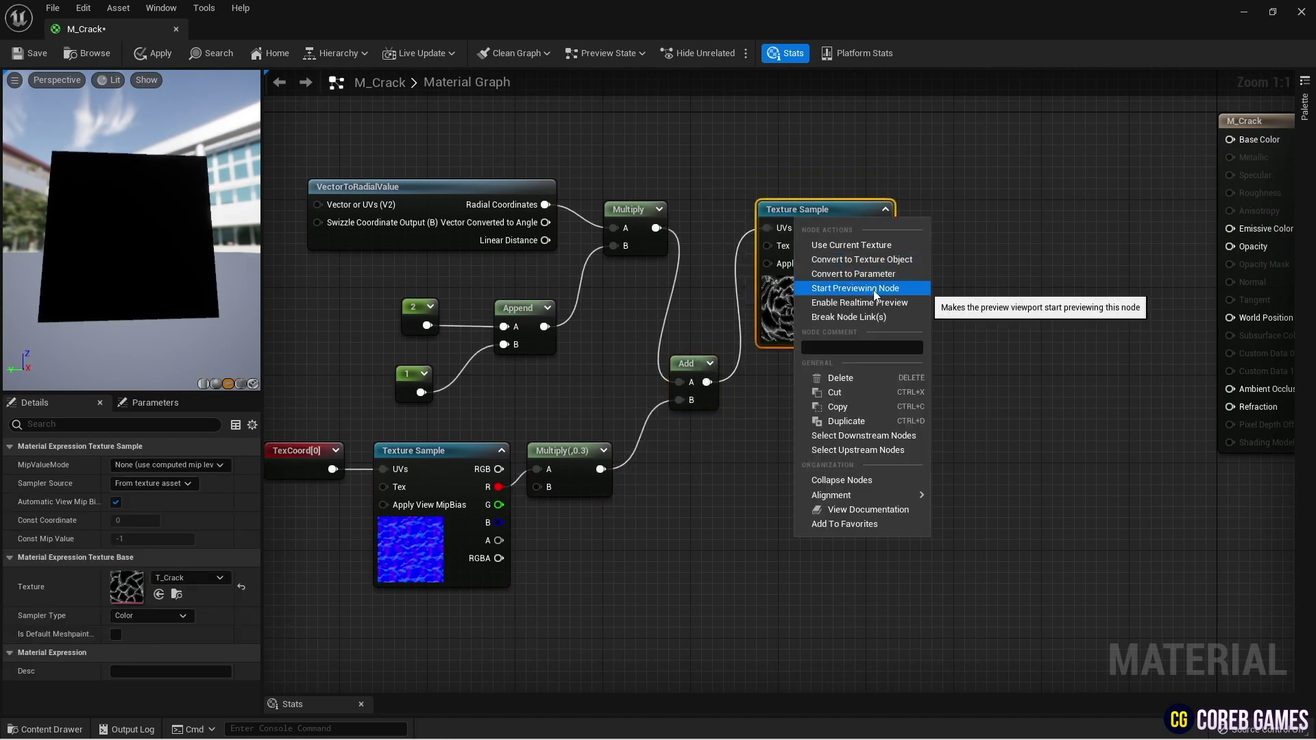
pyautogui.click(876, 289)
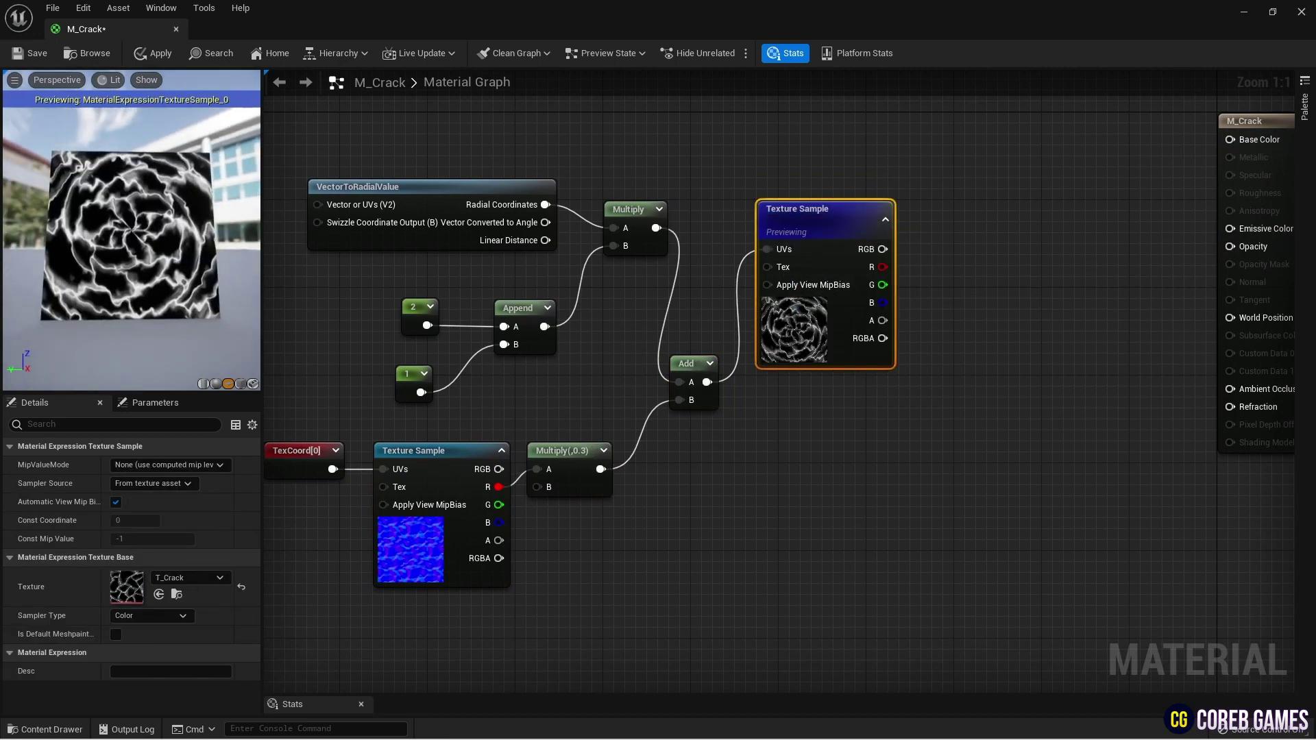
# Step: Move the whole crack texture node network down and away from the M_Crack output node
pyautogui.scroll(-1, 820, 189)
pyautogui.moveTo(834, 167); pyautogui.dragTo(384, 534)
pyautogui.moveTo(813, 222); pyautogui.dragTo(707, 356)
pyautogui.moveTo(482, 163); pyautogui.dragTo(693, 315, button='right')
# Step: Add a RadialGradientExponential node above the network and place a duplicate of it underneath
pyautogui.rightClick(644, 144)
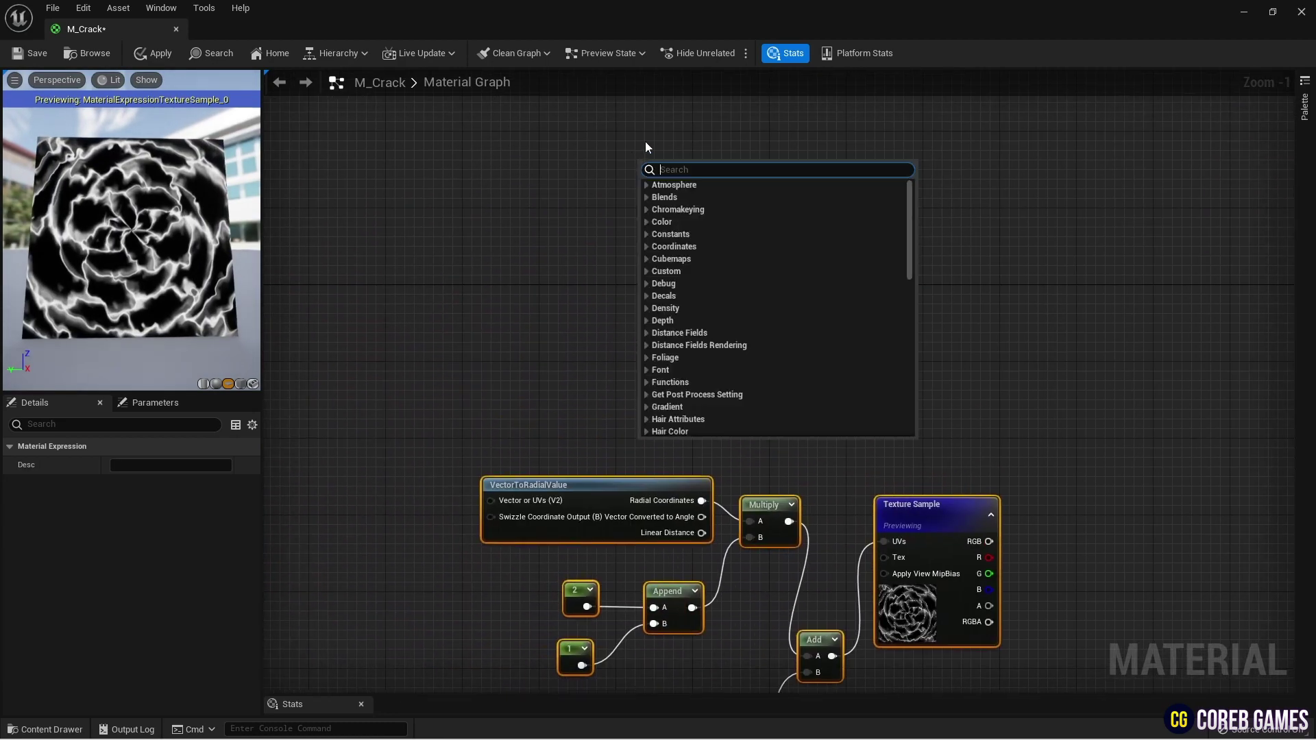
pyautogui.write('radial')
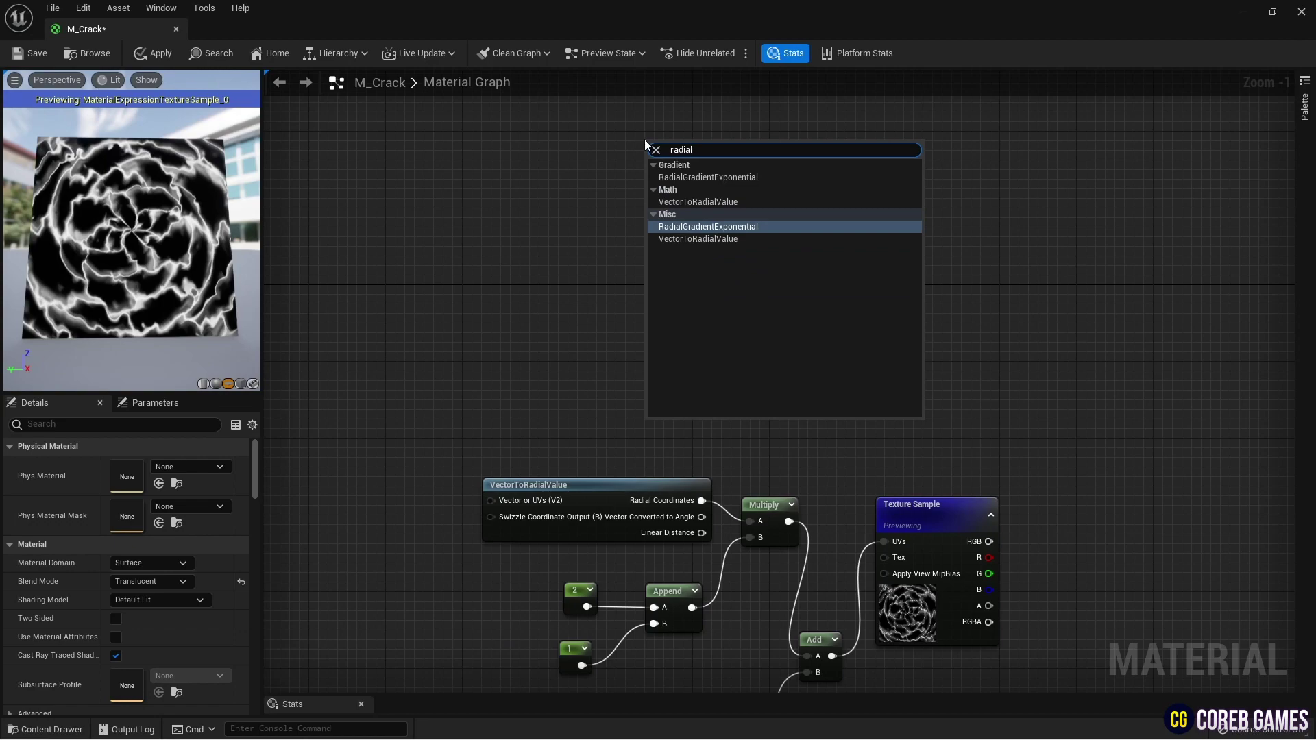
pyautogui.press('Return')
pyautogui.moveTo(706, 150); pyautogui.dragTo(751, 143)
pyautogui.hotkey('ctrl', 'd')
pyautogui.moveTo(729, 284); pyautogui.dragTo(721, 285)
# Step: Add constants of 0.45 and 0.2 and connect them to the Radius inputs of the upper and lower RadialGradientExponential nodes
pyautogui.click(605, 199)
pyautogui.moveTo(542, 154); pyautogui.dragTo(575, 212, button='right')
pyautogui.click(574, 216)
pyautogui.click(587, 351)
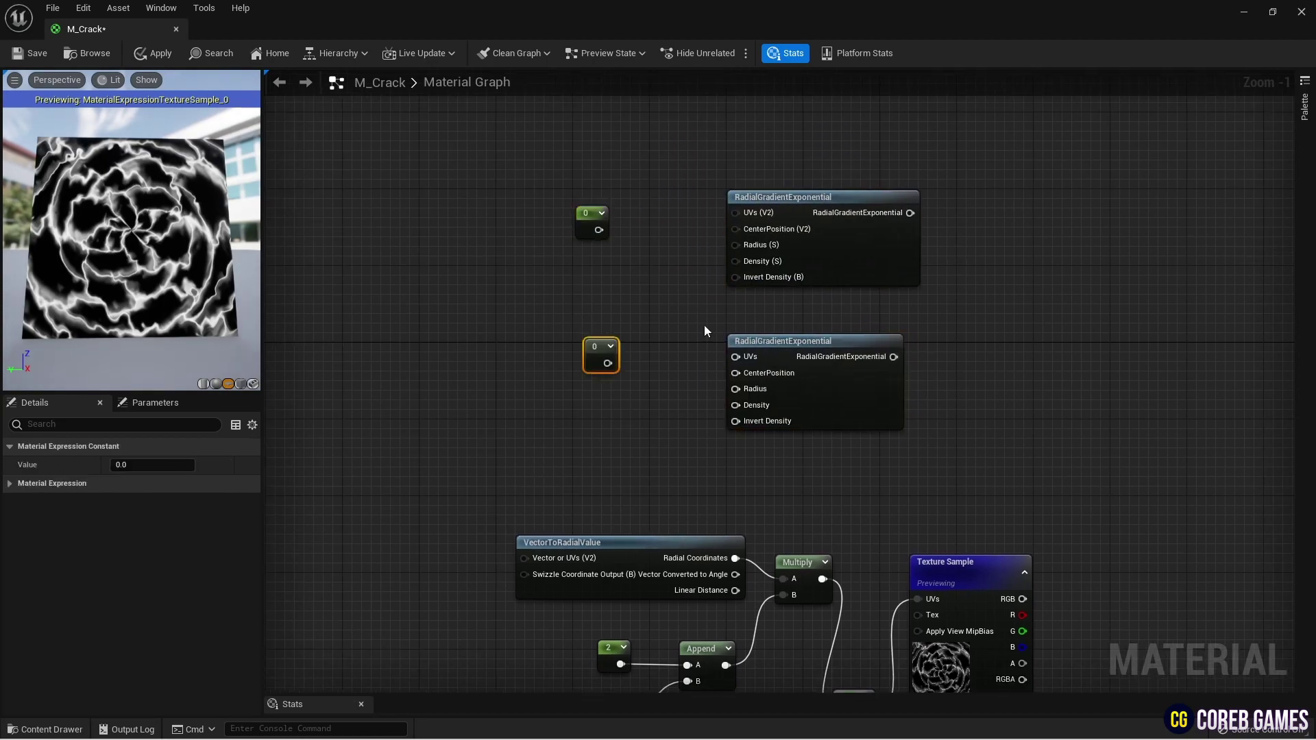
pyautogui.click(590, 223)
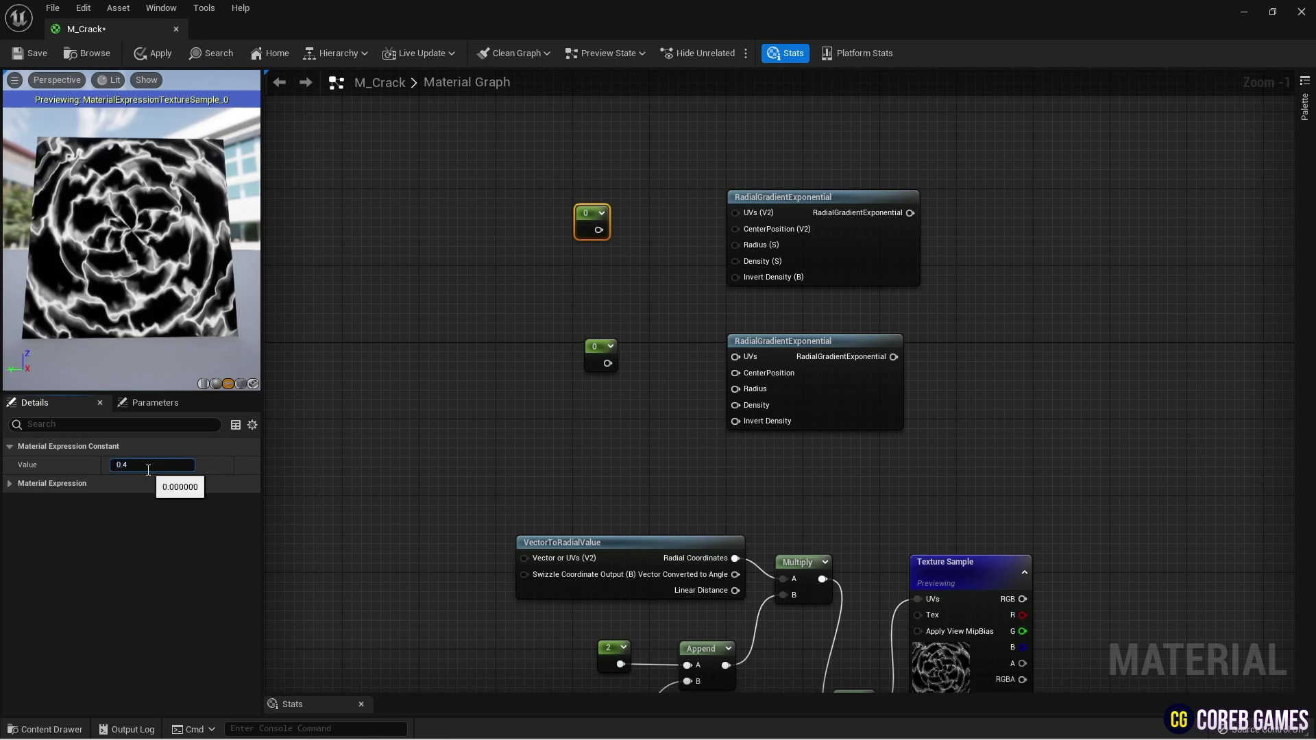
pyautogui.click(596, 350)
pyautogui.write('0.2')
pyautogui.press('Return')
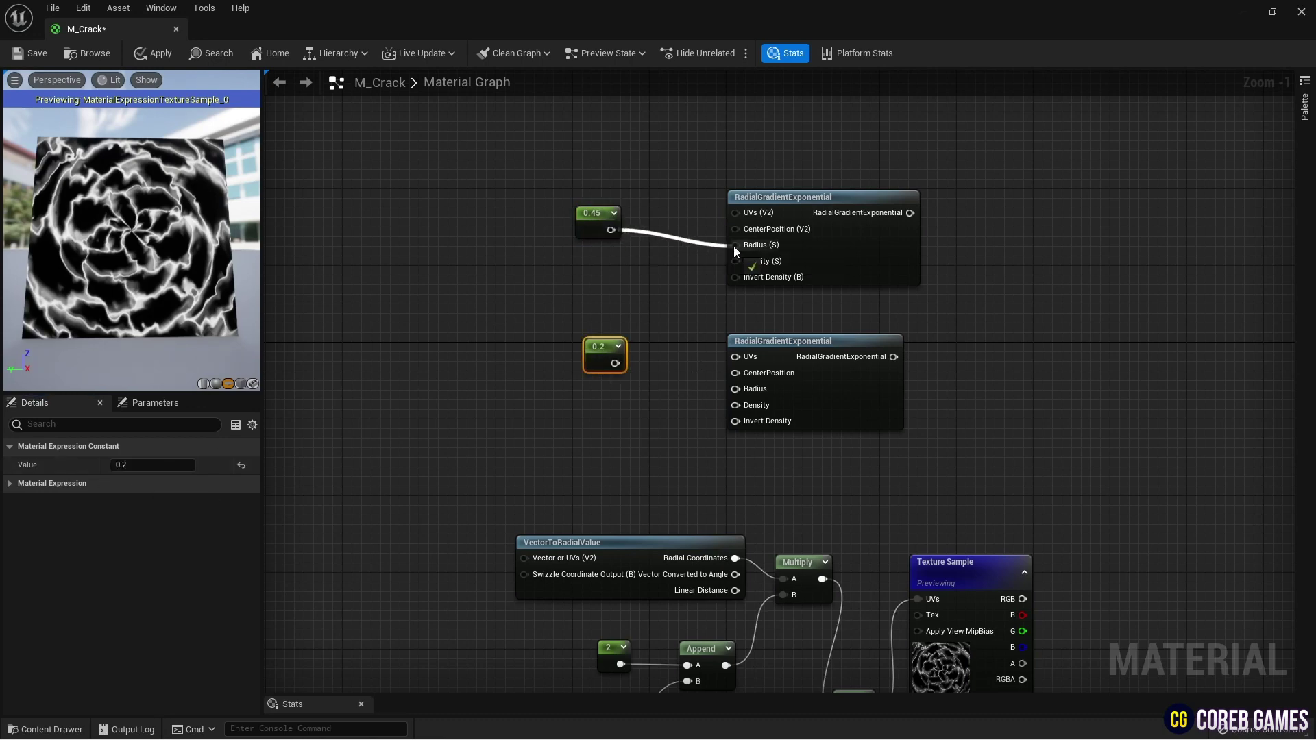
# Step: Preview the upper and then the lower RadialGradientExponential node to compare their circles
pyautogui.moveTo(854, 216); pyautogui.dragTo(773, 236, button='right')
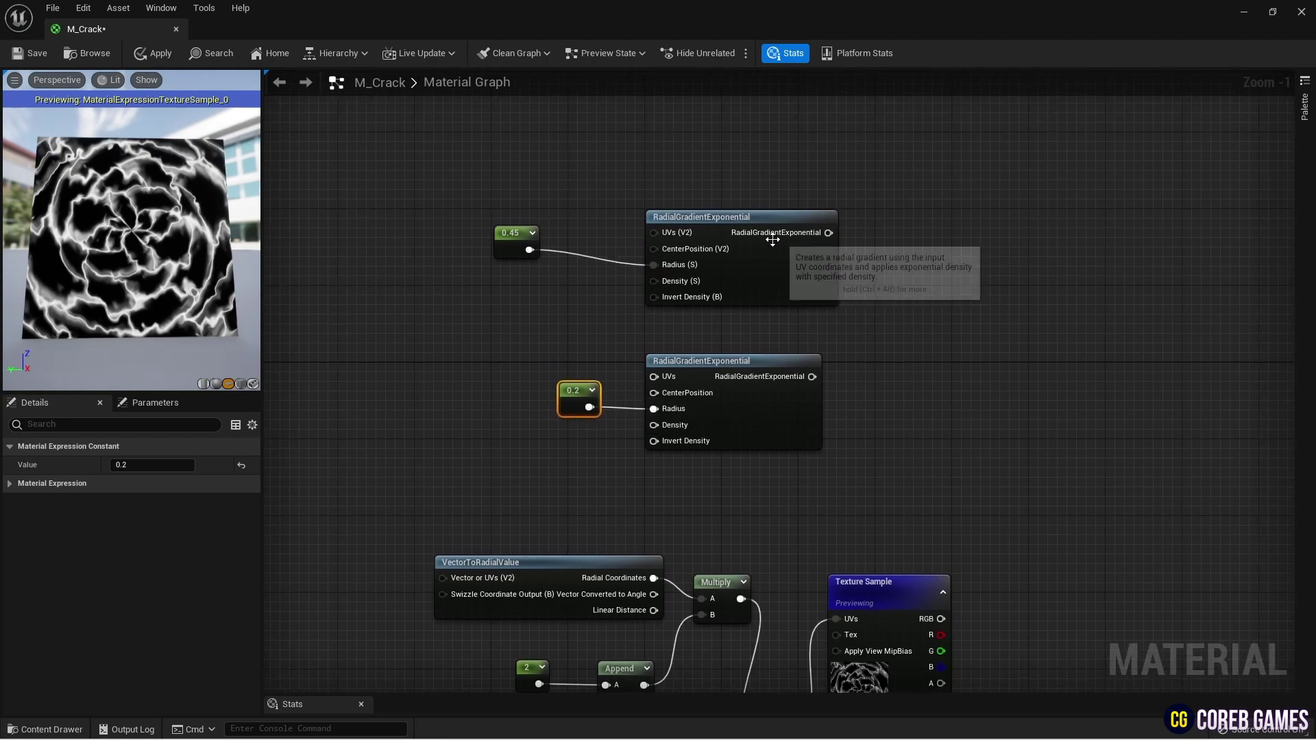
pyautogui.rightClick(773, 237)
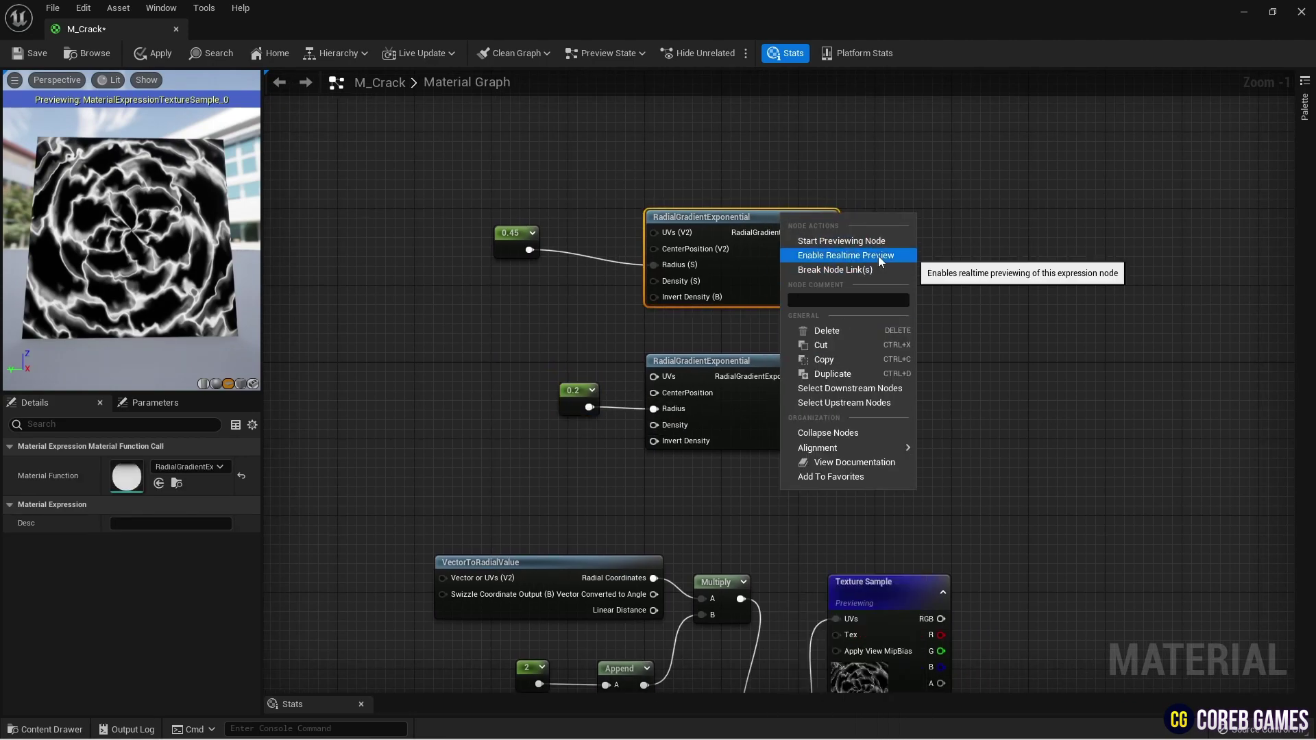
pyautogui.click(833, 247)
pyautogui.rightClick(747, 371)
pyautogui.click(813, 388)
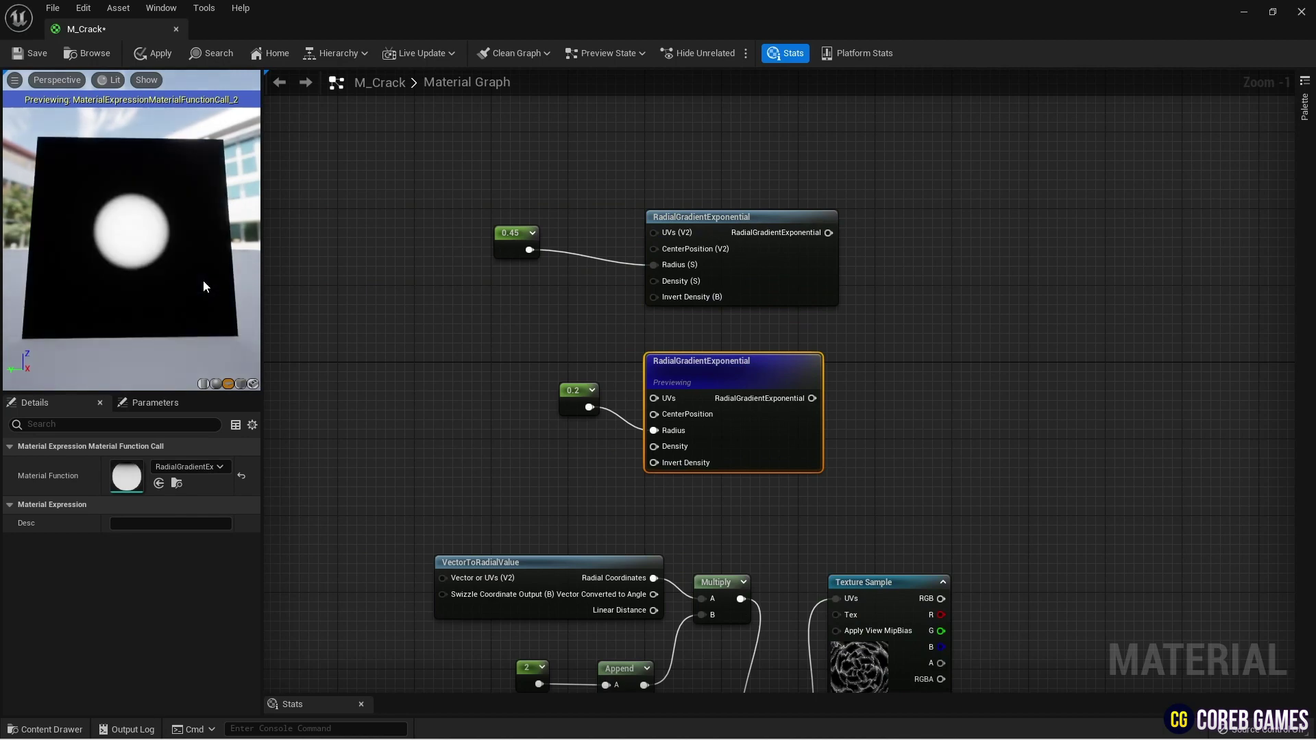
# Step: Move the 0.45 constant closer to its gradient and subtract the lower radial gradient from the upper with a Subtract node
pyautogui.click(515, 236)
pyautogui.moveTo(516, 237); pyautogui.dragTo(571, 259)
pyautogui.moveTo(906, 259); pyautogui.dragTo(729, 275, button='right')
pyautogui.rightClick(729, 275)
pyautogui.write('sub')
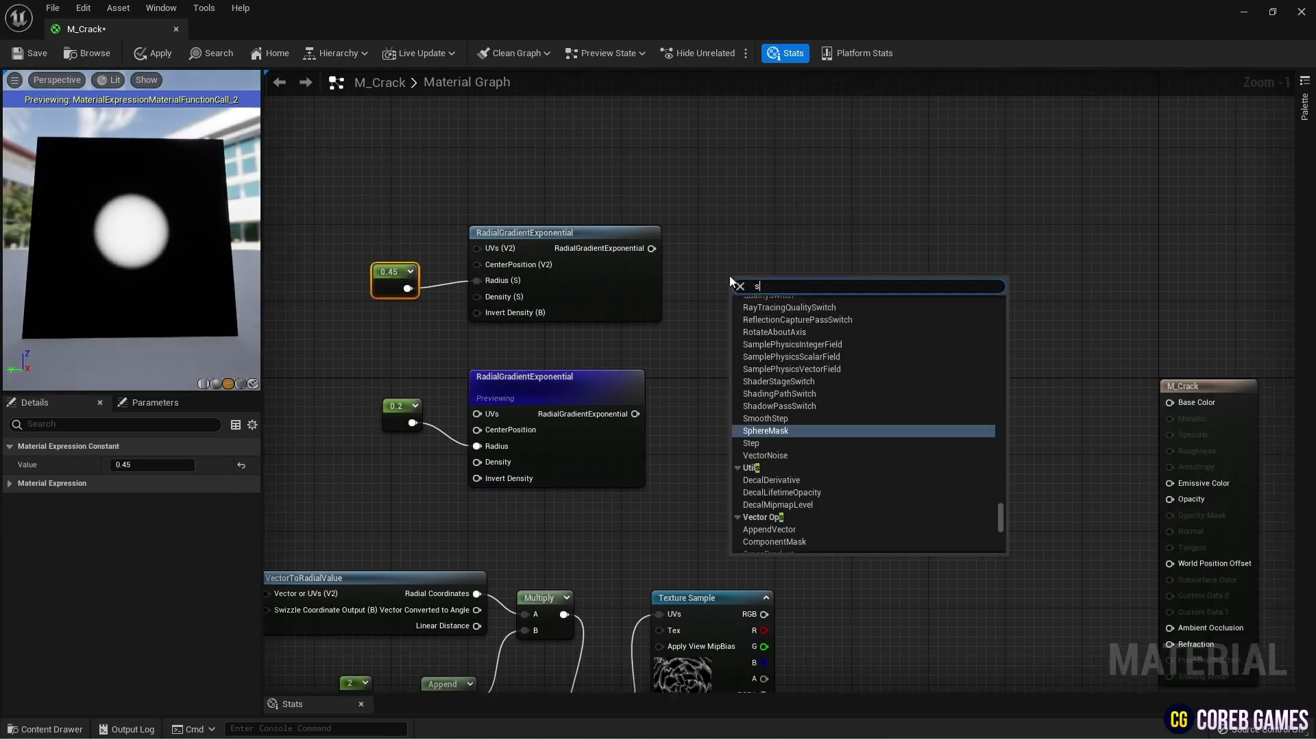
pyautogui.press('Return')
pyautogui.moveTo(651, 248); pyautogui.dragTo(737, 316)
# Step: Preview the Subtract node that combines the two radial gradients
pyautogui.rightClick(753, 286)
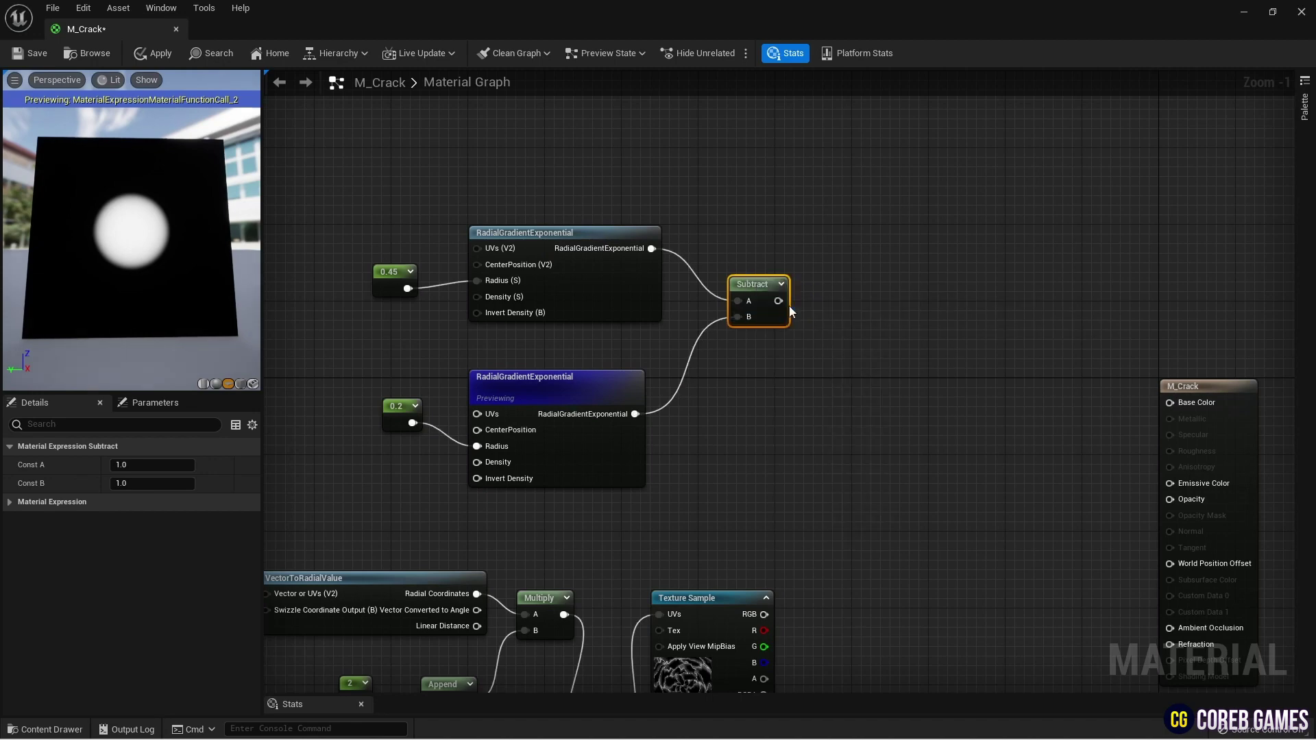
pyautogui.click(799, 304)
pyautogui.moveTo(737, 354); pyautogui.dragTo(686, 273, button='right')
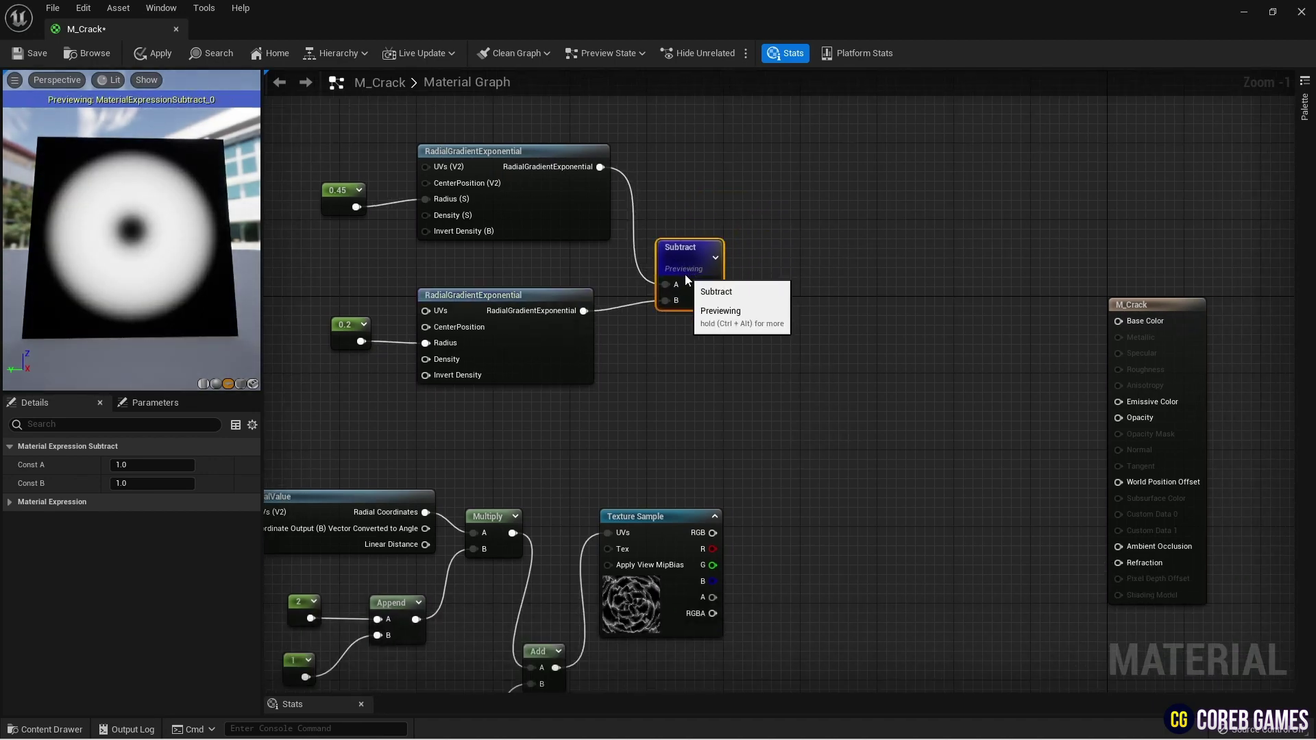
pyautogui.moveTo(718, 376); pyautogui.dragTo(696, 334, button='right')
pyautogui.click(696, 382)
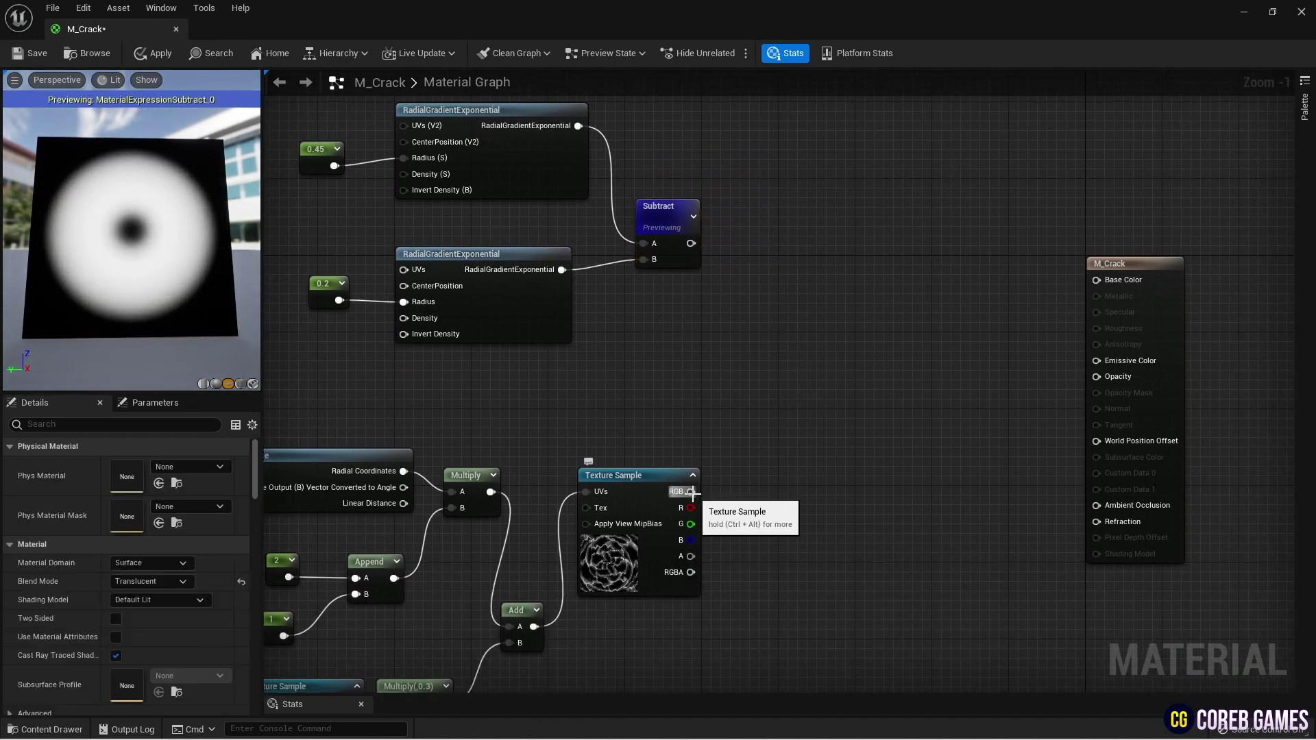
# Step: Feed the crack Texture Sample's RGB output into a new Power node with a constant exponent of 2.5
pyautogui.moveTo(691, 492); pyautogui.dragTo(763, 463)
pyautogui.write('power')
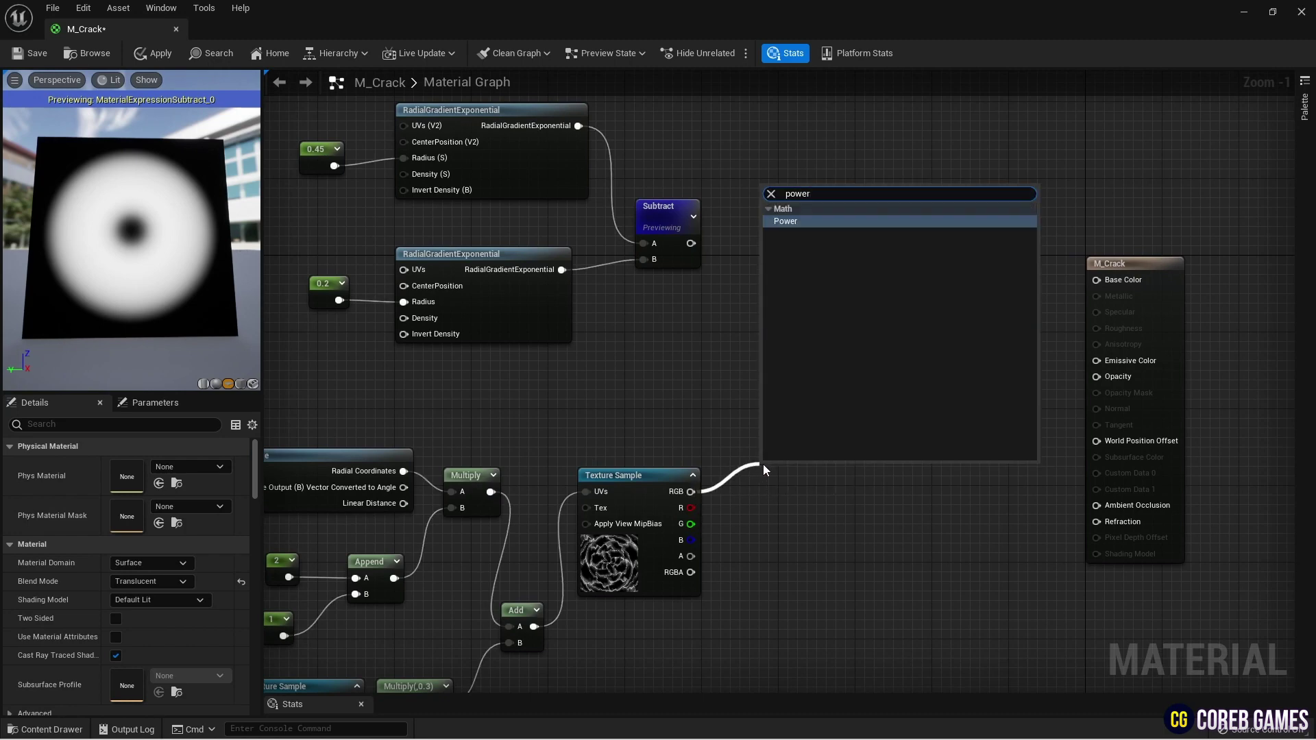
pyautogui.press('Return')
pyautogui.click(159, 468)
pyautogui.write('2.5')
pyautogui.press('Return')
# Step: Move the Power node closer to the Texture Sample and preview it
pyautogui.click(784, 337)
pyautogui.moveTo(794, 474); pyautogui.dragTo(775, 478)
pyautogui.rightClick(774, 477)
pyautogui.click(850, 237)
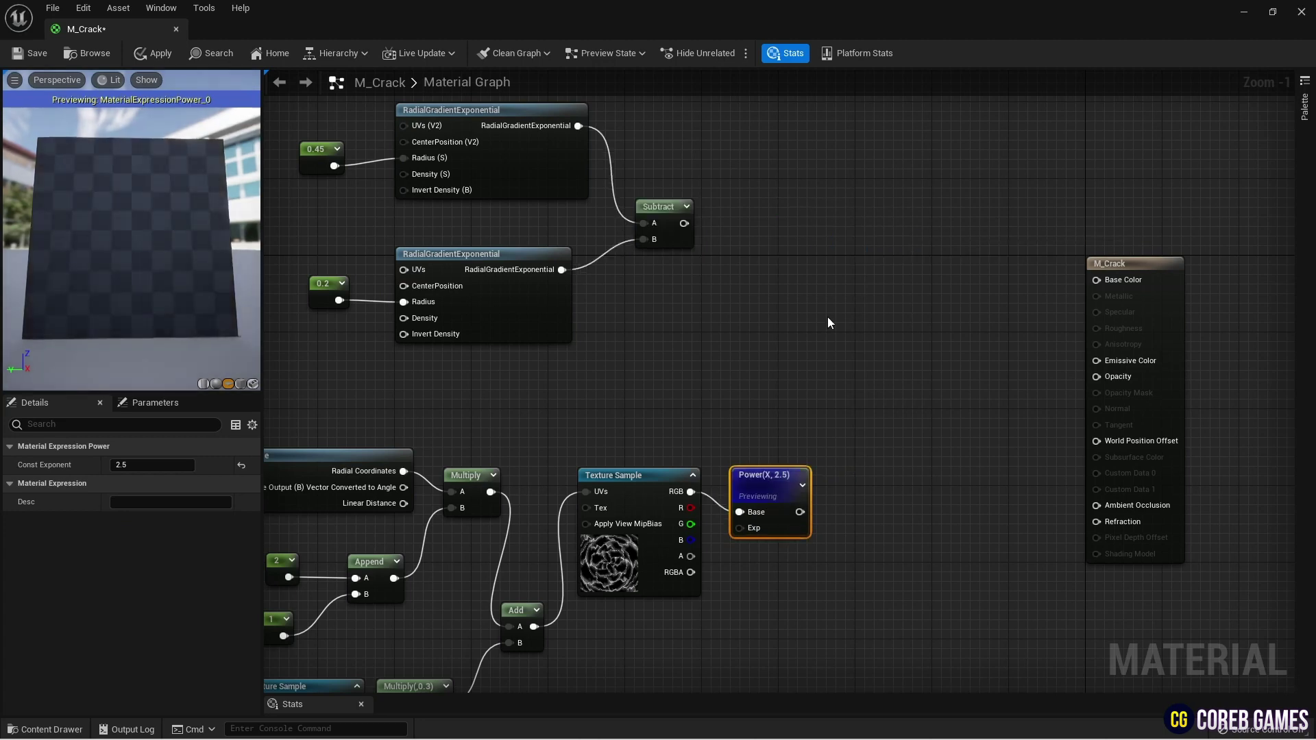
# Step: Add a Multiply node with the gradient Subtract in A and the Power node in B, and preview it
pyautogui.click(829, 315)
pyautogui.moveTo(800, 512); pyautogui.dragTo(823, 344)
pyautogui.moveTo(684, 223); pyautogui.dragTo(722, 258)
pyautogui.moveTo(842, 343); pyautogui.dragTo(842, 343)
pyautogui.rightClick(865, 336)
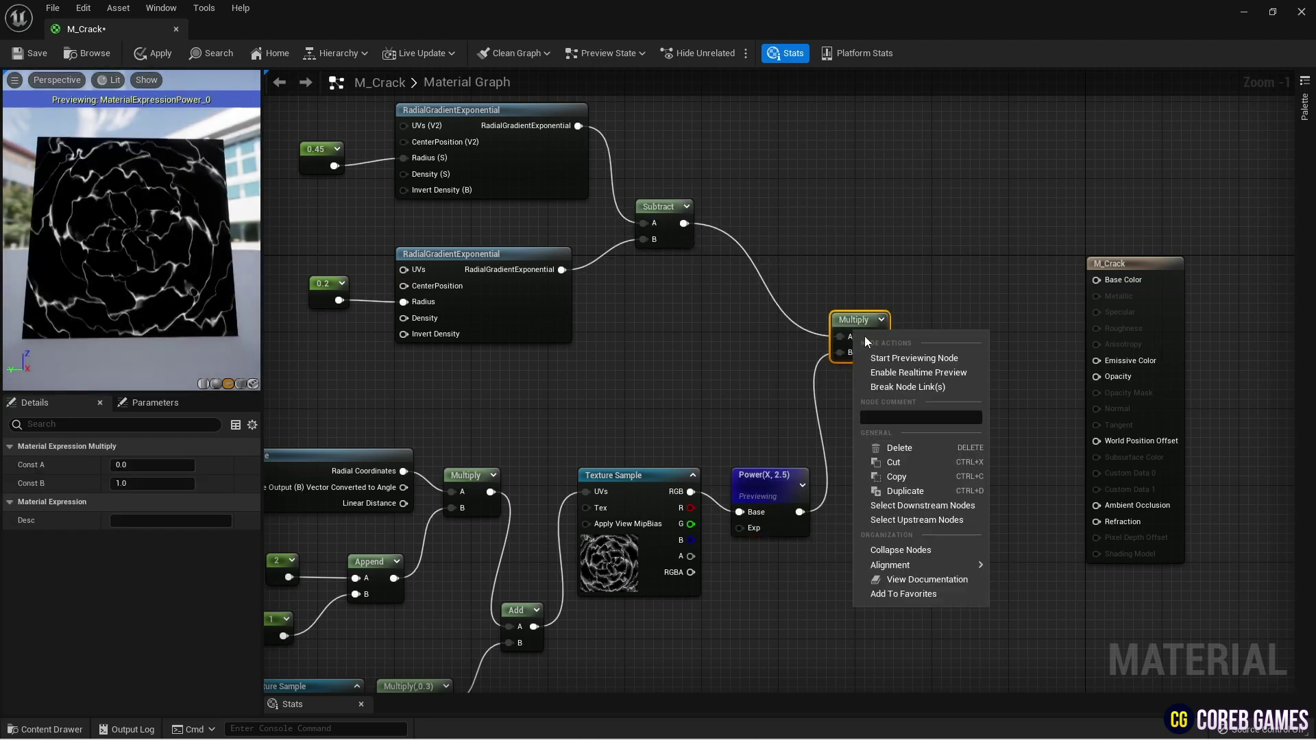
pyautogui.click(891, 353)
# Step: Select the whole crack and ring mask network and move it farther away from the M_Crack output node
pyautogui.moveTo(741, 369); pyautogui.dragTo(846, 336, button='right')
pyautogui.scroll(-1, 846, 336)
pyautogui.moveTo(903, 151); pyautogui.dragTo(473, 309)
pyautogui.moveTo(939, 315); pyautogui.dragTo(894, 350)
pyautogui.moveTo(943, 191); pyautogui.dragTo(280, 637)
pyautogui.moveTo(942, 352); pyautogui.dragTo(810, 344)
pyautogui.moveTo(899, 289); pyautogui.dragTo(769, 321, button='right')
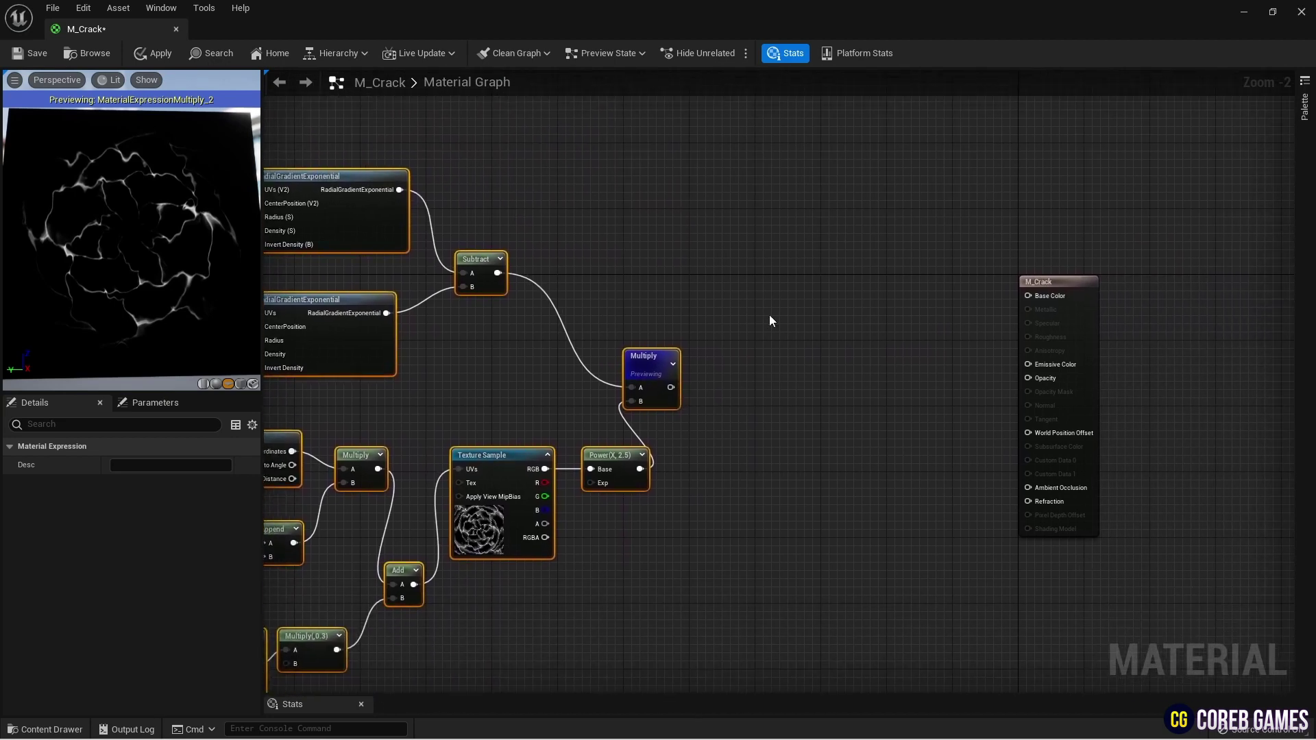
pyautogui.click(769, 321)
# Step: Place two unconnected Multiply nodes in the free space between the network and the M_Crack output node
pyautogui.click(763, 274)
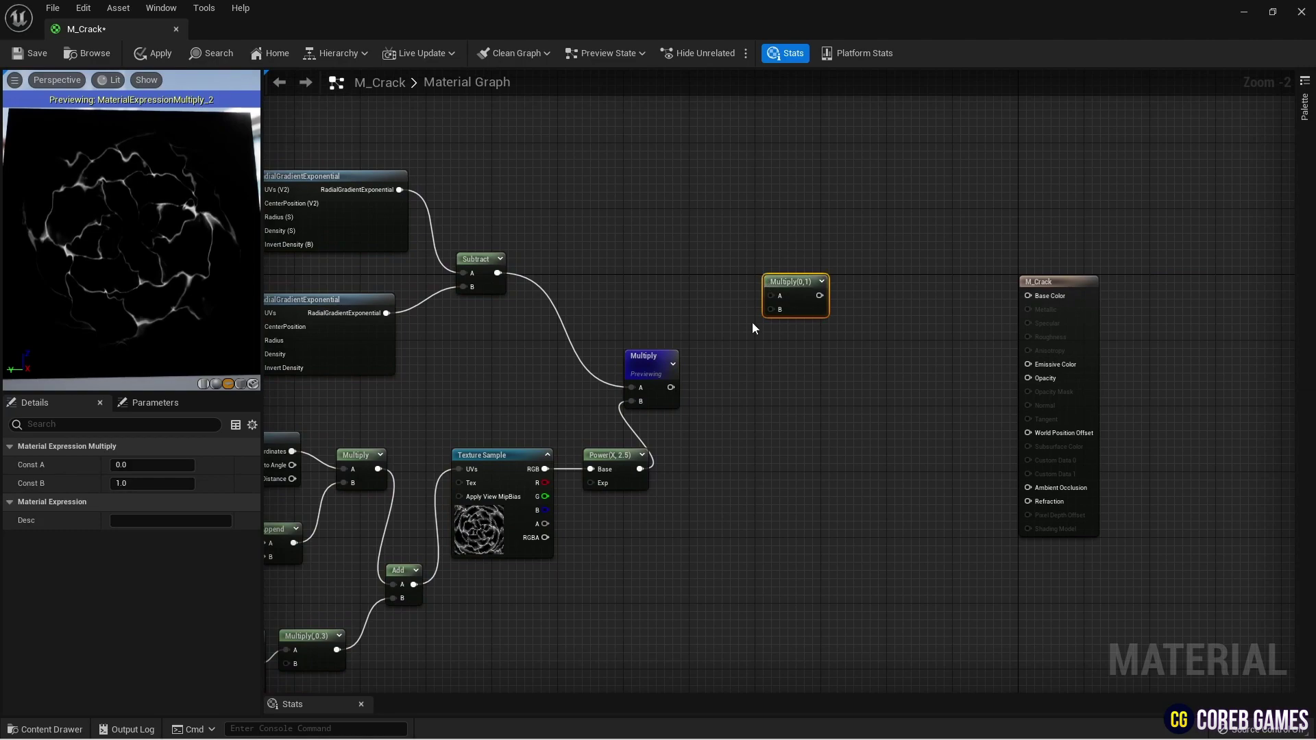
pyautogui.moveTo(671, 272); pyautogui.dragTo(748, 334, button='right')
pyautogui.press('m')
pyautogui.click(752, 225)
pyautogui.moveTo(679, 221); pyautogui.dragTo(716, 292, button='right')
# Step: Add a Constant3Vector above the radial gradients and convert it to a parameter named Color
pyautogui.click(718, 244)
pyautogui.press('3')
pyautogui.click(663, 187)
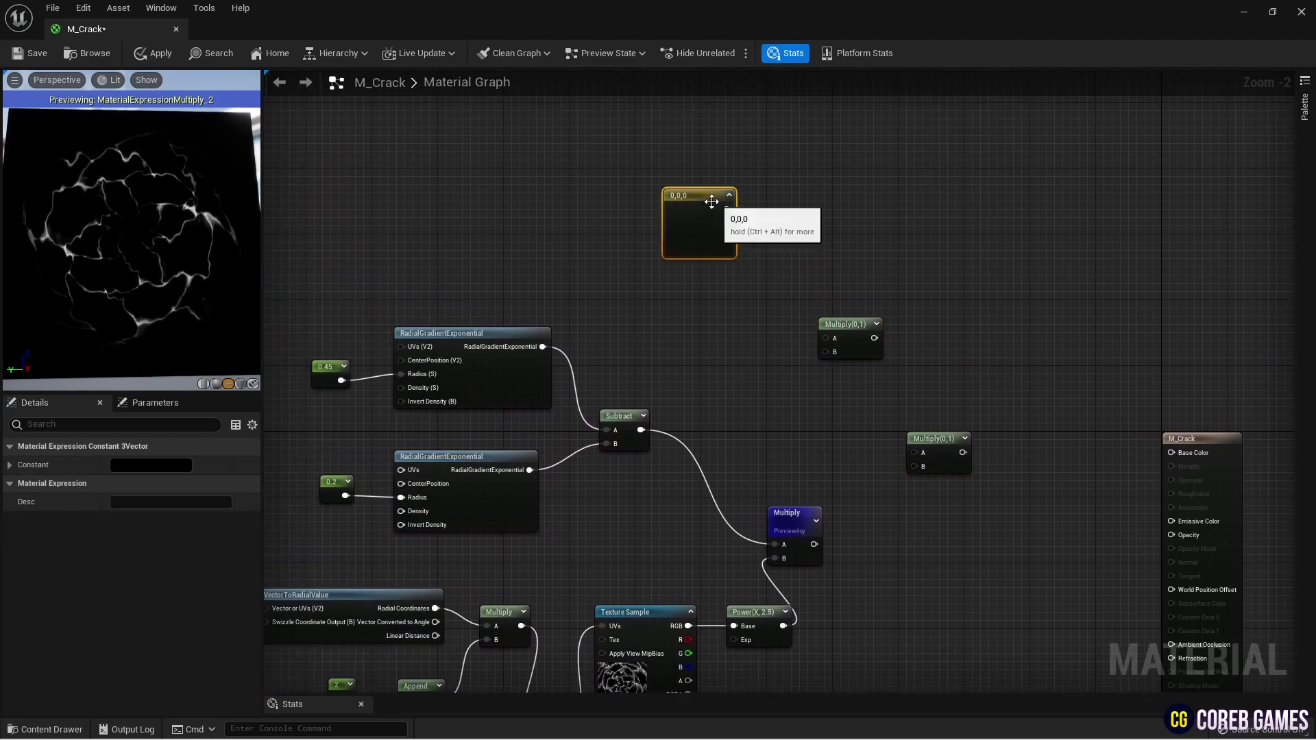
pyautogui.rightClick(691, 205)
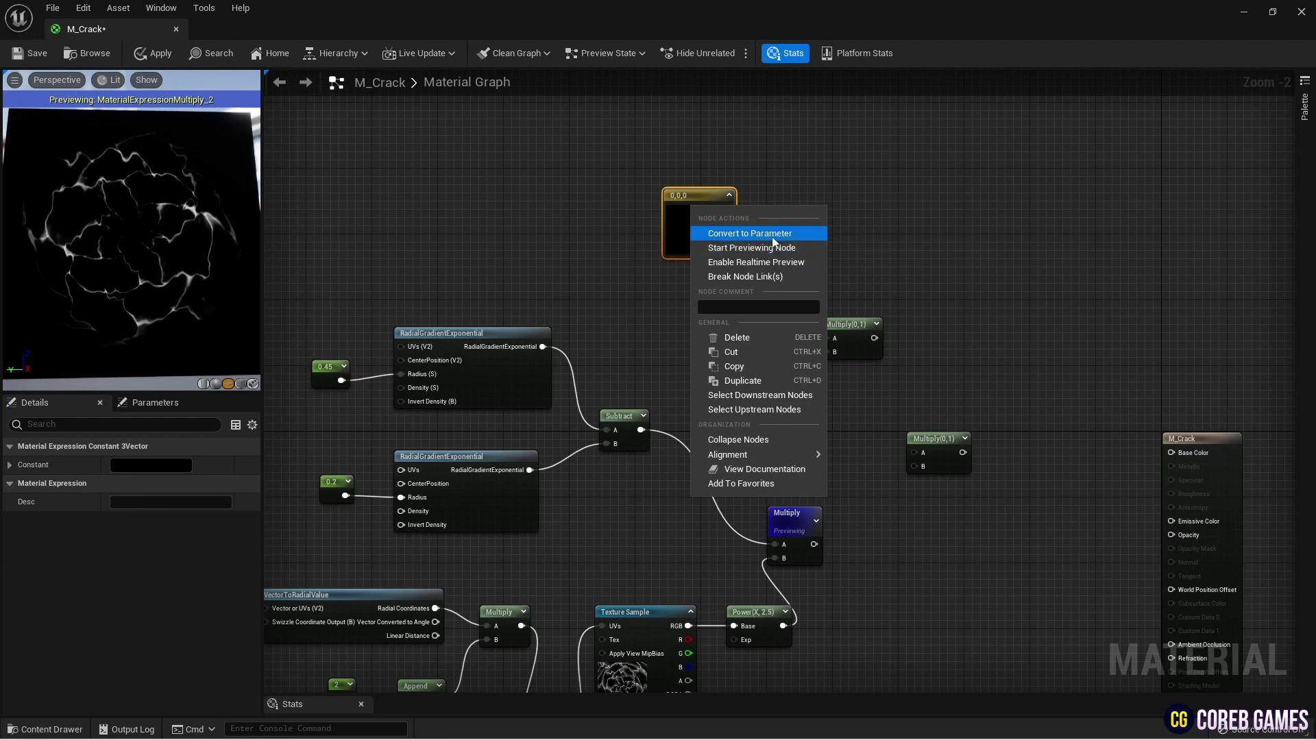
pyautogui.click(771, 235)
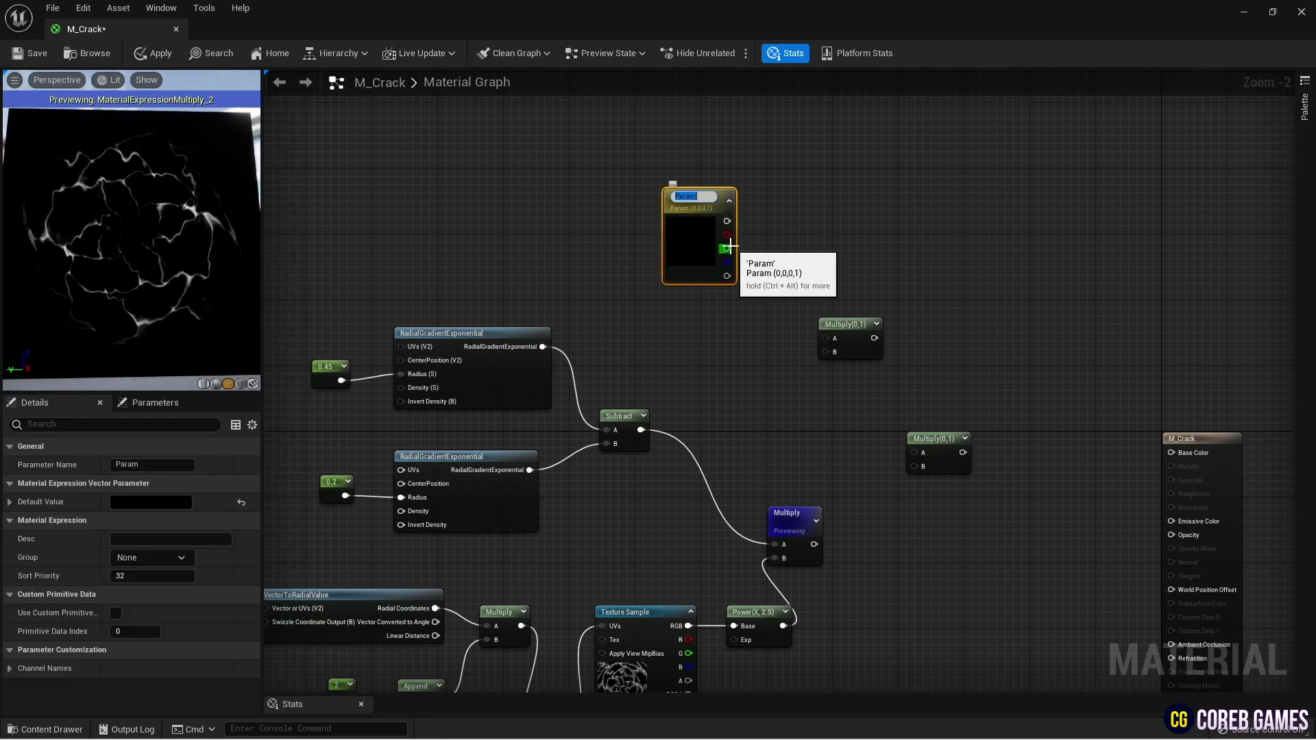
# Step: Set the Color parameter's default value to orange-red with R 1 and G 0.05
pyautogui.click(152, 501)
pyautogui.click(226, 586)
pyautogui.write('1')
pyautogui.click(230, 617)
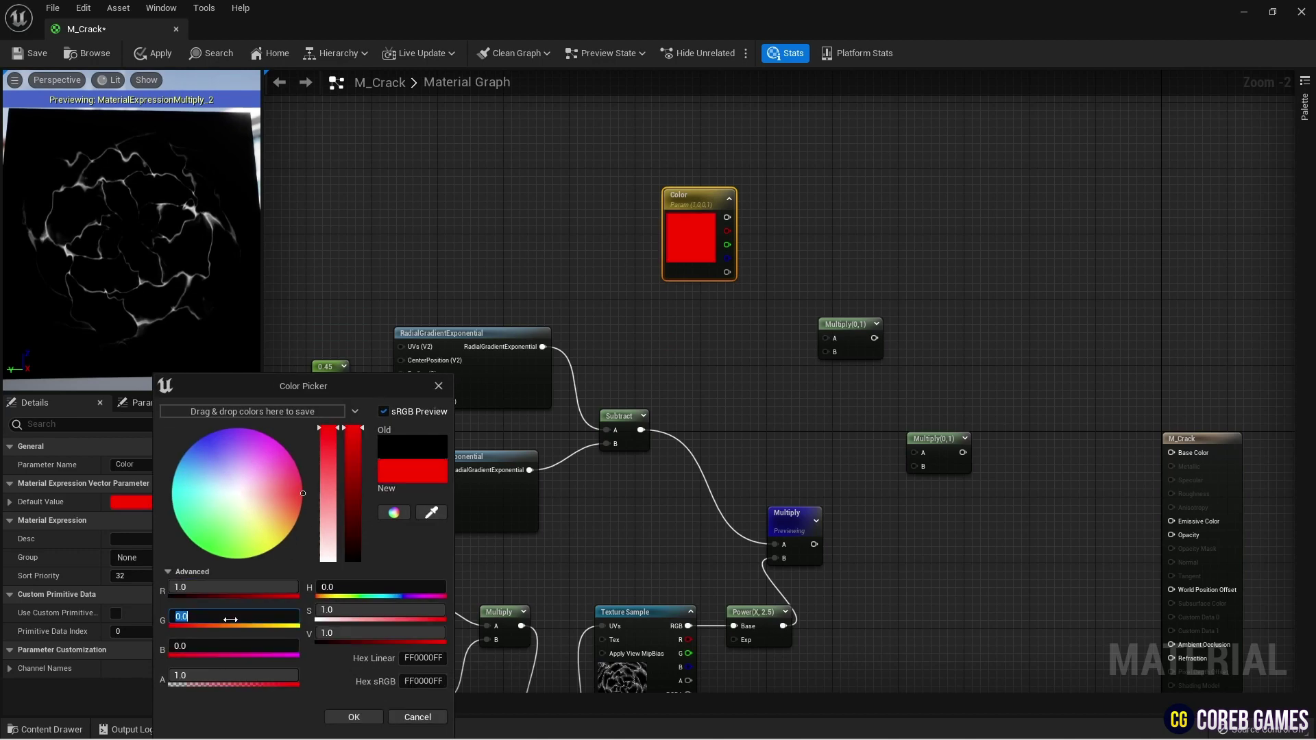
pyautogui.write('5')
pyautogui.press('Return')
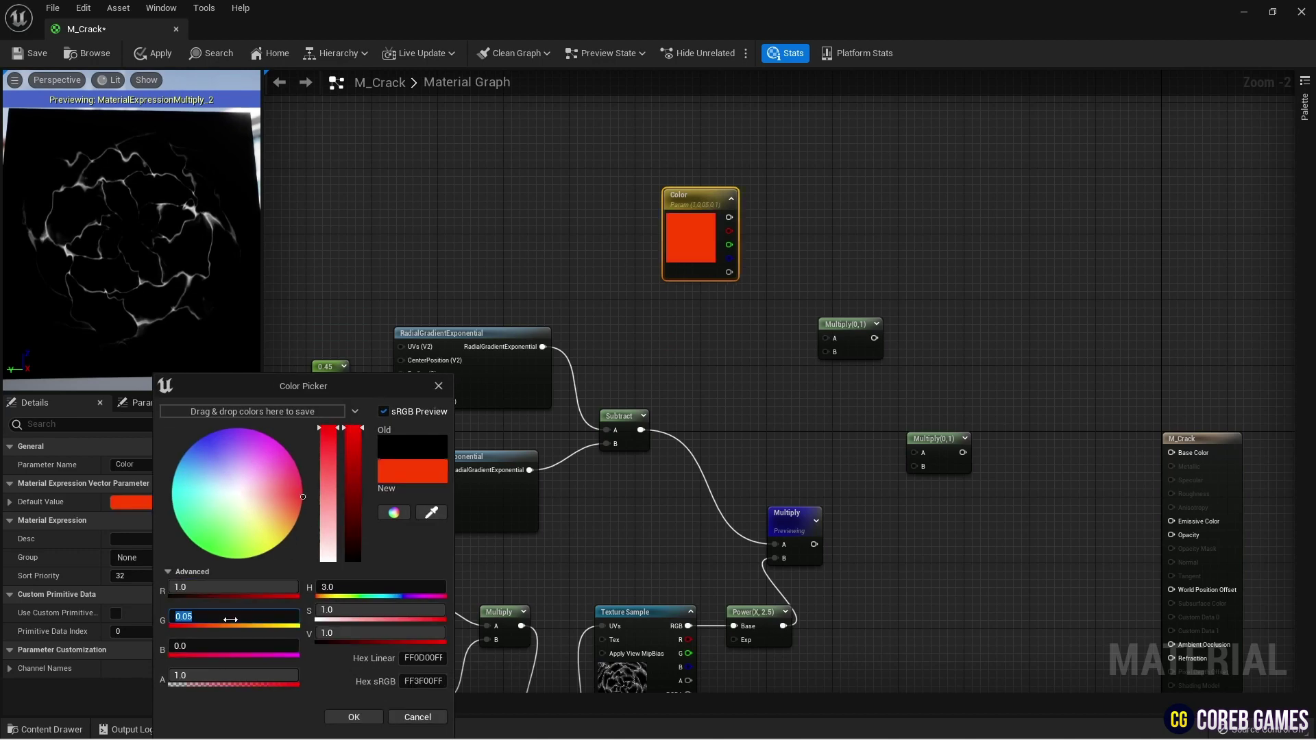
pyautogui.click(348, 715)
# Step: Add a scalar parameter named Bright with a default value of 10 below the Color parameter
pyautogui.click(696, 325)
pyautogui.write('Bright')
pyautogui.press('Return')
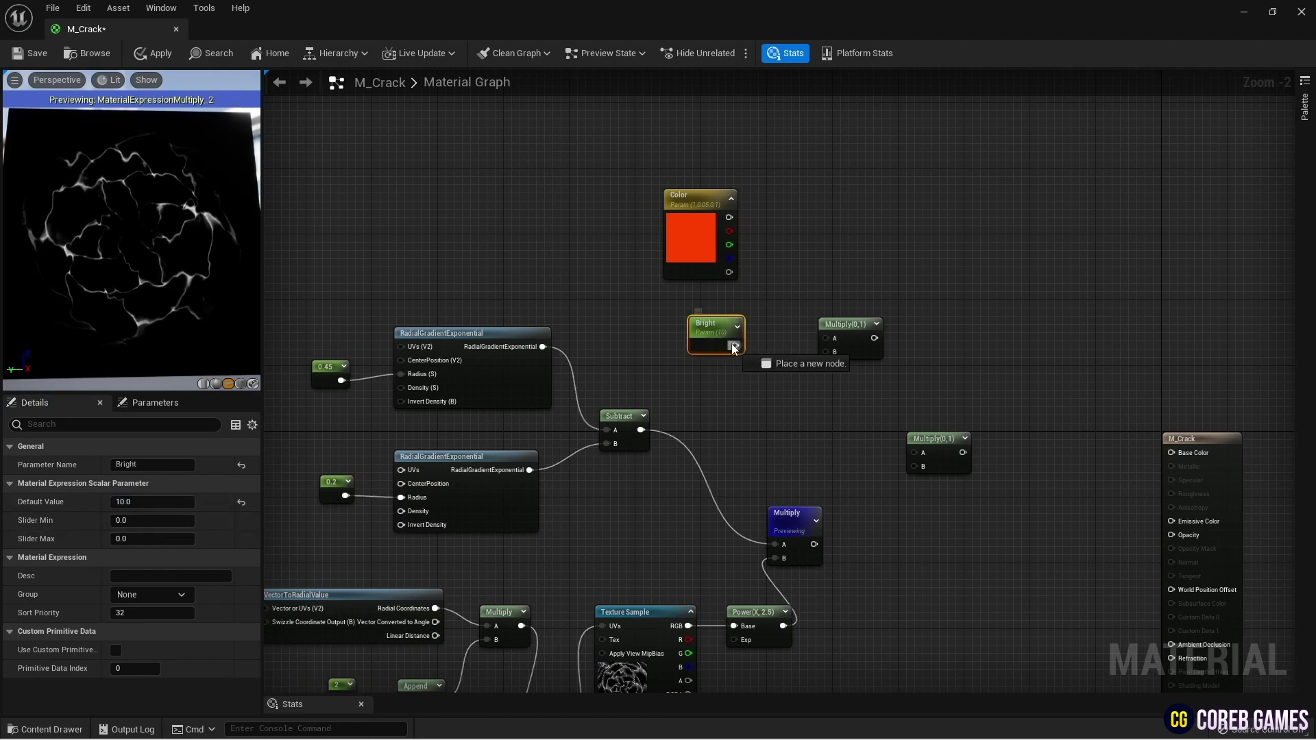
# Step: Connect Color and Bright to A and B of the upper free Multiply node and move it next to them
pyautogui.moveTo(728, 218); pyautogui.dragTo(769, 263)
pyautogui.moveTo(832, 339); pyautogui.dragTo(834, 338)
pyautogui.moveTo(850, 326); pyautogui.dragTo(820, 262)
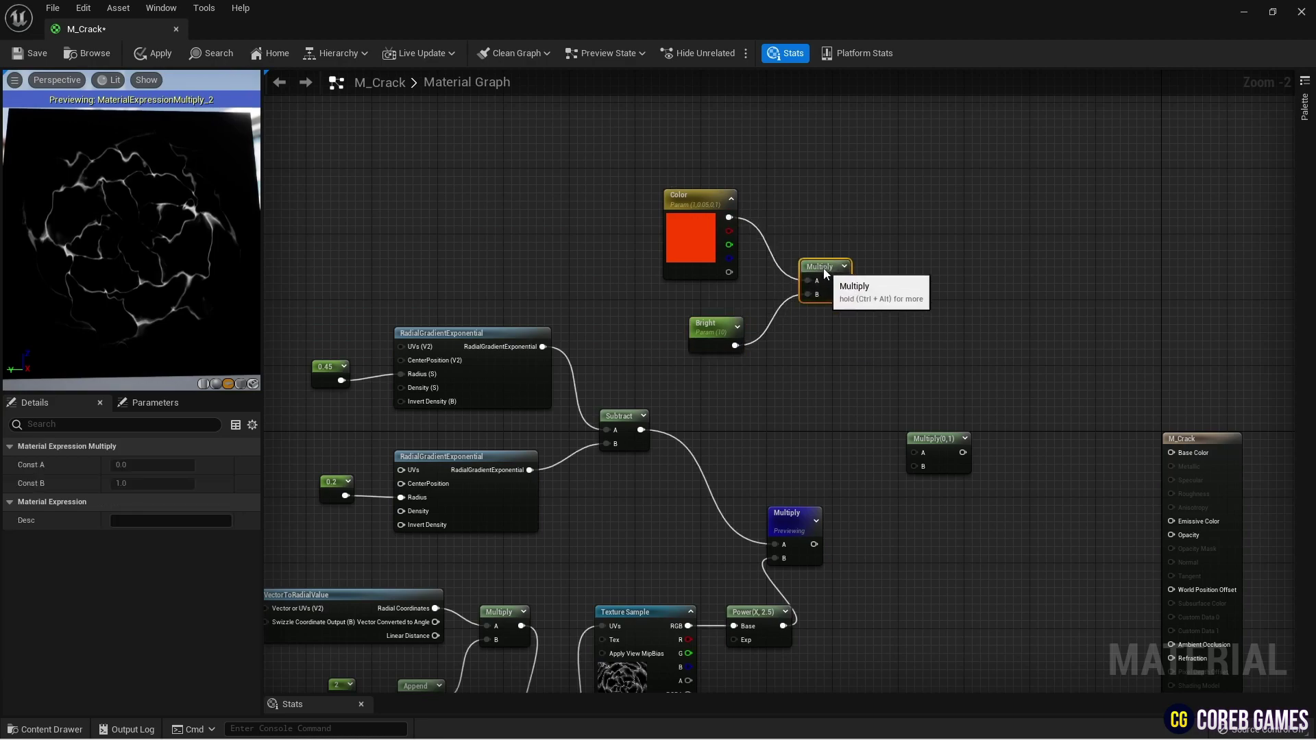
# Step: Multiply the Color and Bright product by the masked crack result in the remaining Multiply node and preview it
pyautogui.moveTo(814, 545); pyautogui.dragTo(912, 467)
pyautogui.moveTo(833, 272); pyautogui.dragTo(915, 453)
pyautogui.rightClick(929, 447)
pyautogui.click(978, 471)
# Step: Add a OneMinus node fed by the Power output and preview it
pyautogui.moveTo(979, 473); pyautogui.dragTo(825, 300, button='right')
pyautogui.rightClick(728, 446)
pyautogui.write('one')
pyautogui.press('Return')
pyautogui.moveTo(606, 492); pyautogui.dragTo(730, 482)
pyautogui.rightClick(739, 475)
pyautogui.click(801, 229)
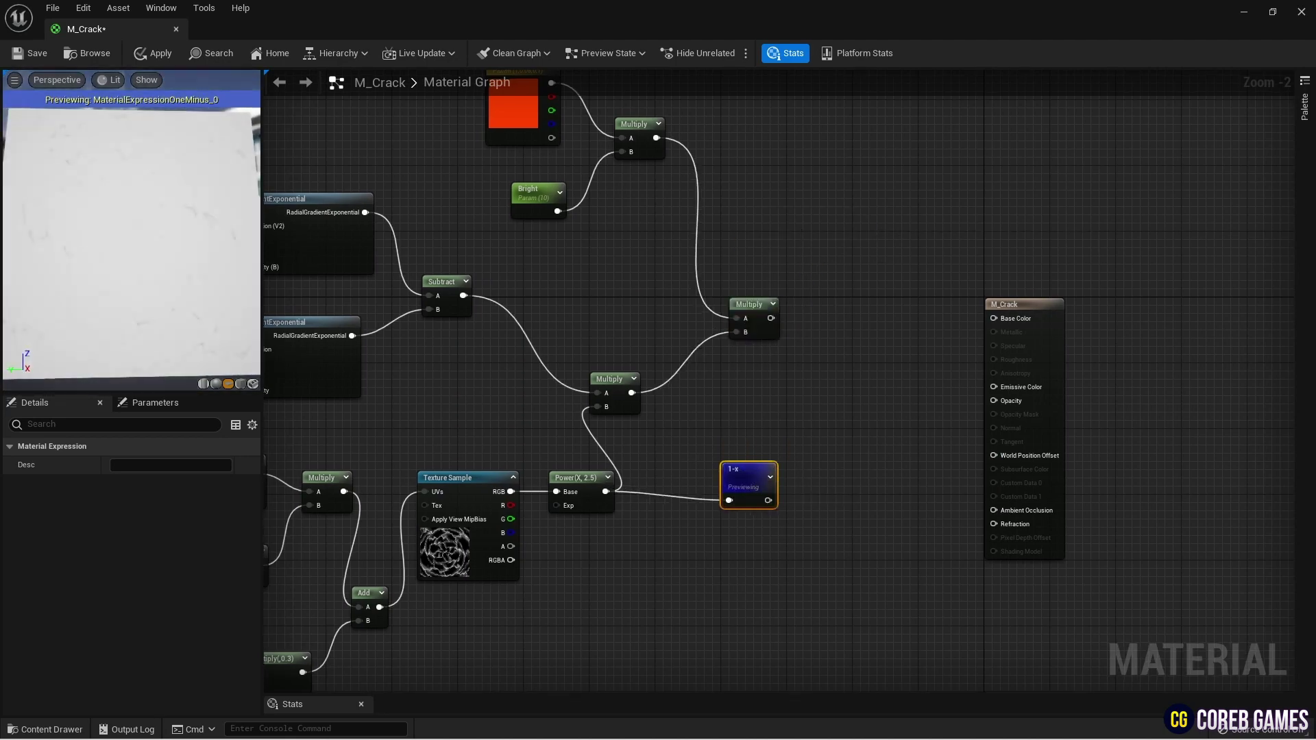
# Step: Add a Multiply node beside the OneMinus node and a scalar parameter named Subtract with a default value of 1
pyautogui.click(809, 458)
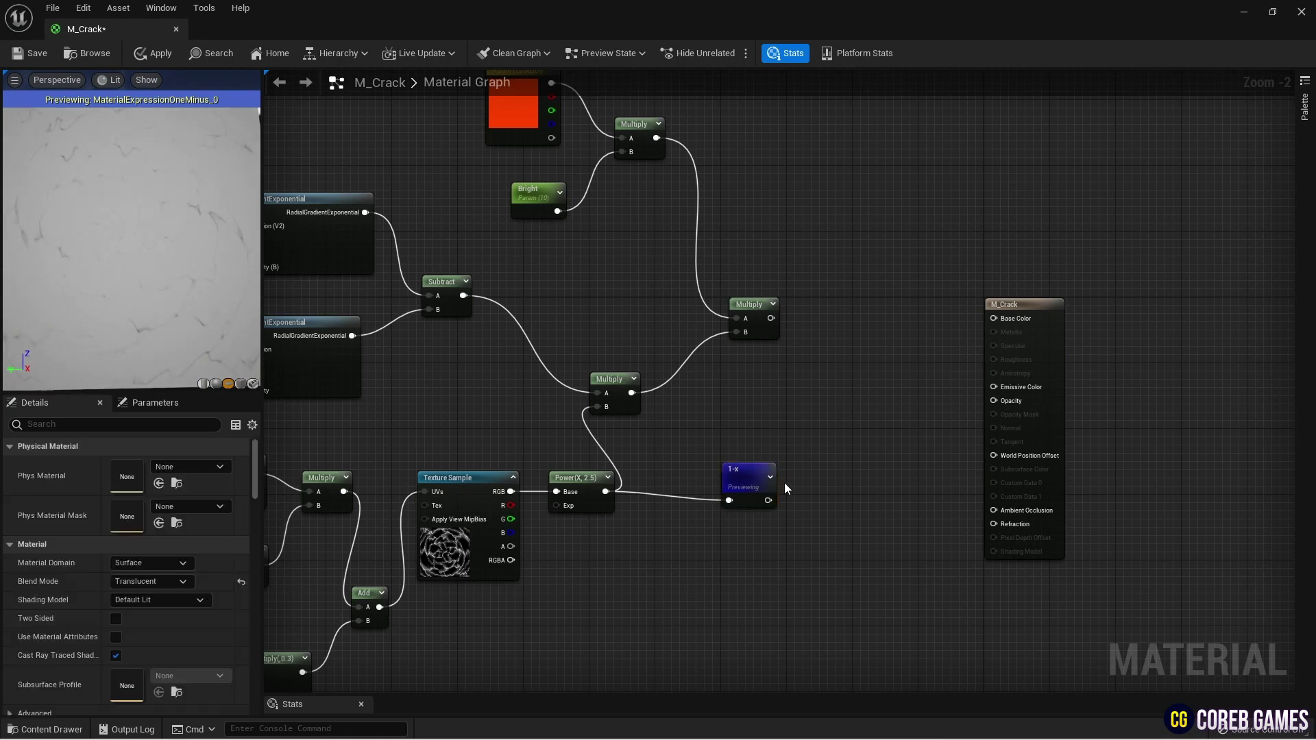
pyautogui.press('m')
pyautogui.click(804, 476)
pyautogui.click(738, 527)
pyautogui.write('Subtract')
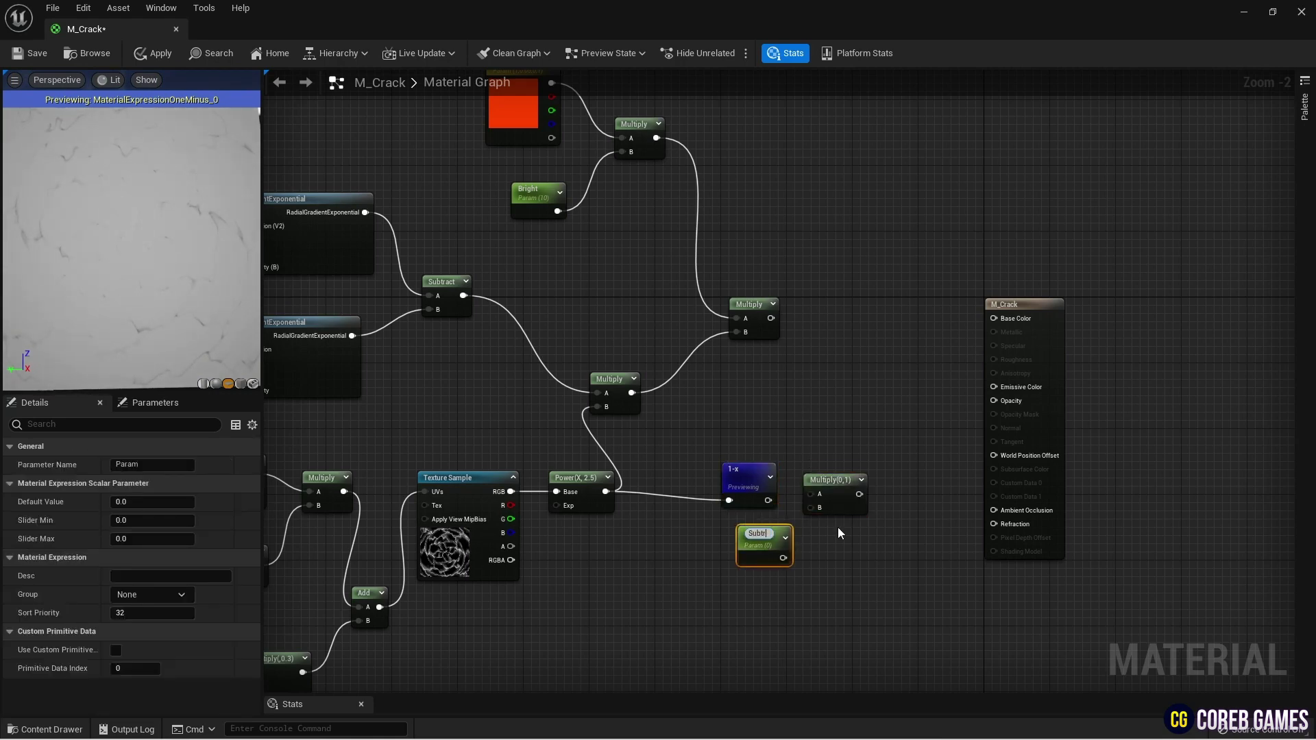
pyautogui.press('Return')
pyautogui.click(145, 502)
pyautogui.write('1')
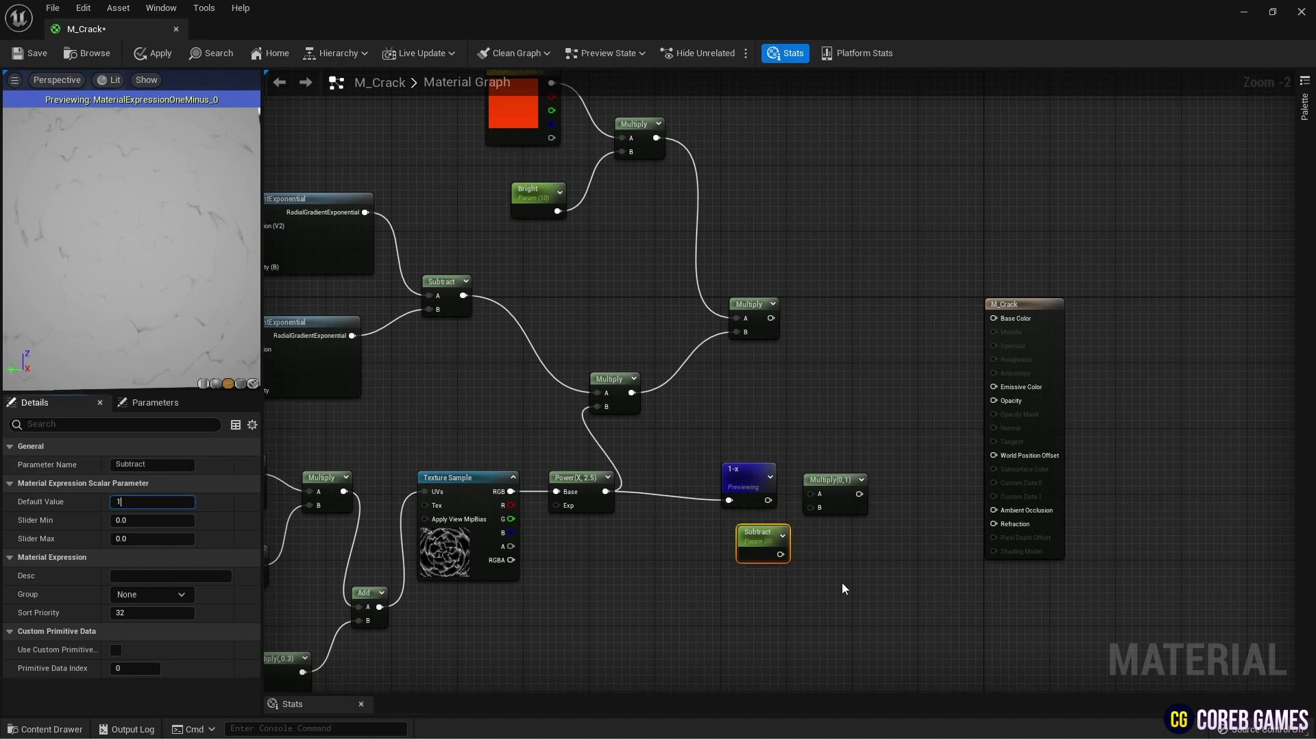
# Step: Connect the OneMinus node and the Subtract parameter to A and B of the new Multiply node
pyautogui.click(829, 575)
pyautogui.moveTo(780, 555); pyautogui.dragTo(813, 508)
pyautogui.moveTo(768, 501); pyautogui.dragTo(812, 494)
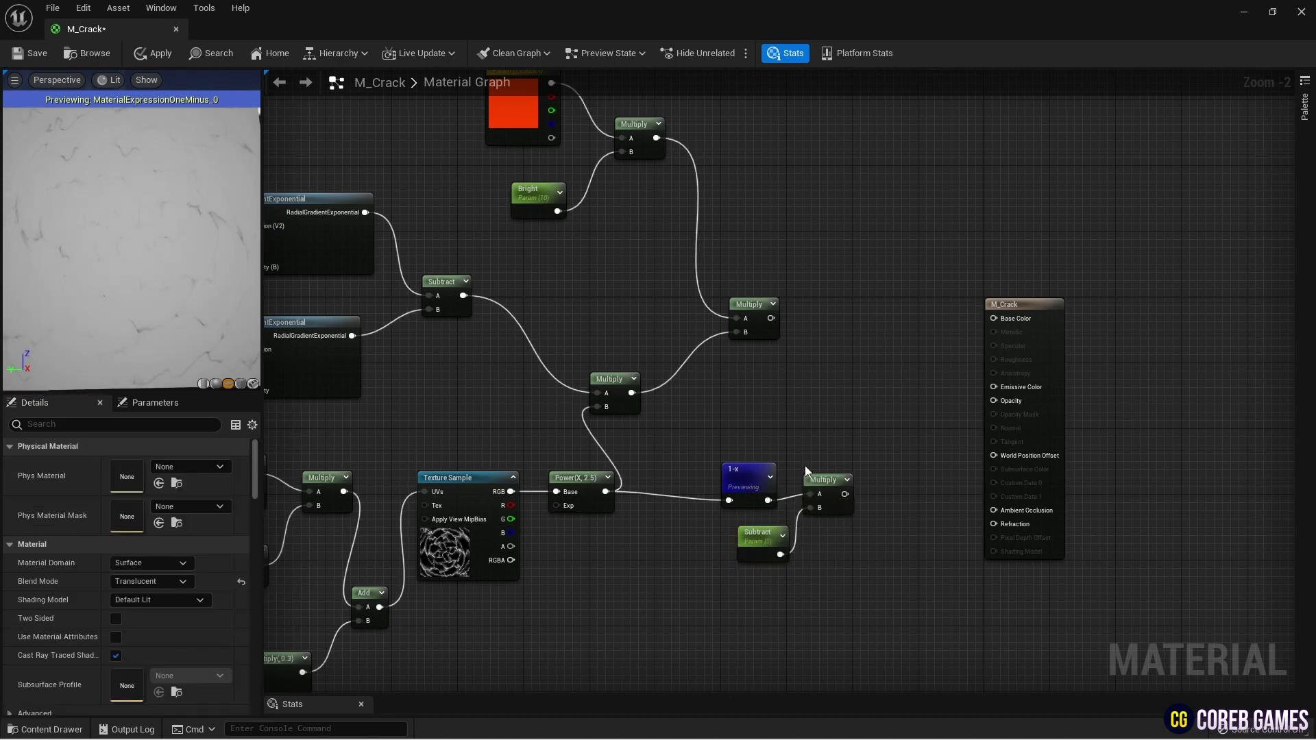
# Step: Add a Subtract node that subtracts the OneMinus Multiply result from the colored crack Multiply result
pyautogui.rightClick(851, 319)
pyautogui.write('sub')
pyautogui.press('Return')
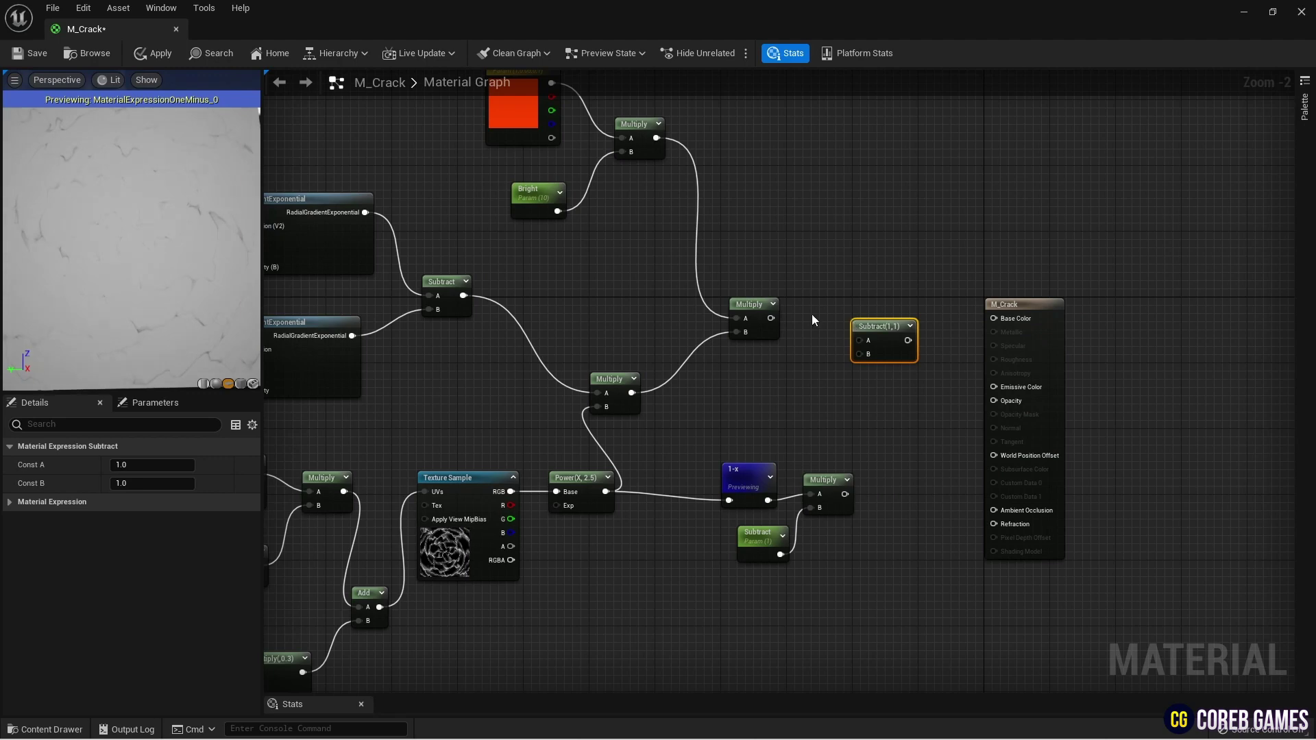
pyautogui.moveTo(771, 318); pyautogui.dragTo(862, 343)
pyautogui.moveTo(845, 494); pyautogui.dragTo(860, 354)
# Step: Preview the new Subtract node, connect it to the material's Emissive Color and end the node preview
pyautogui.rightClick(877, 336)
pyautogui.click(904, 347)
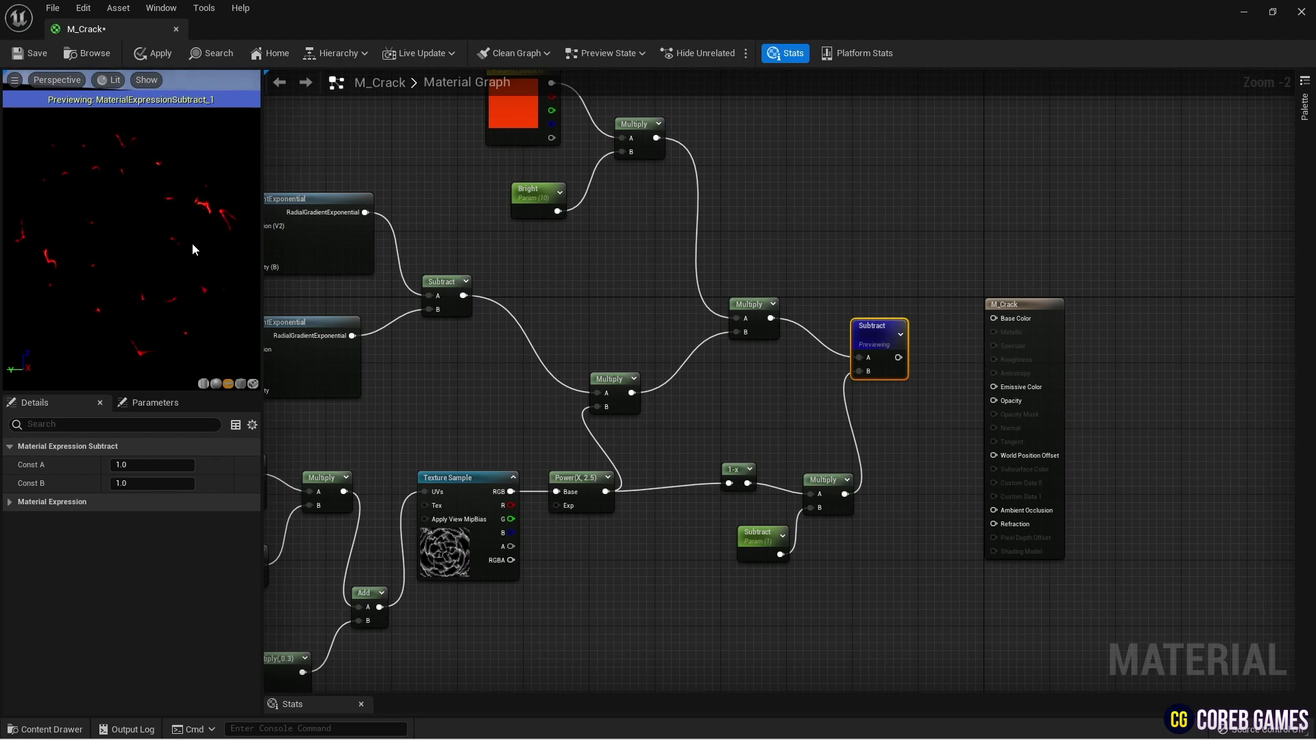
pyautogui.moveTo(898, 357); pyautogui.dragTo(994, 386)
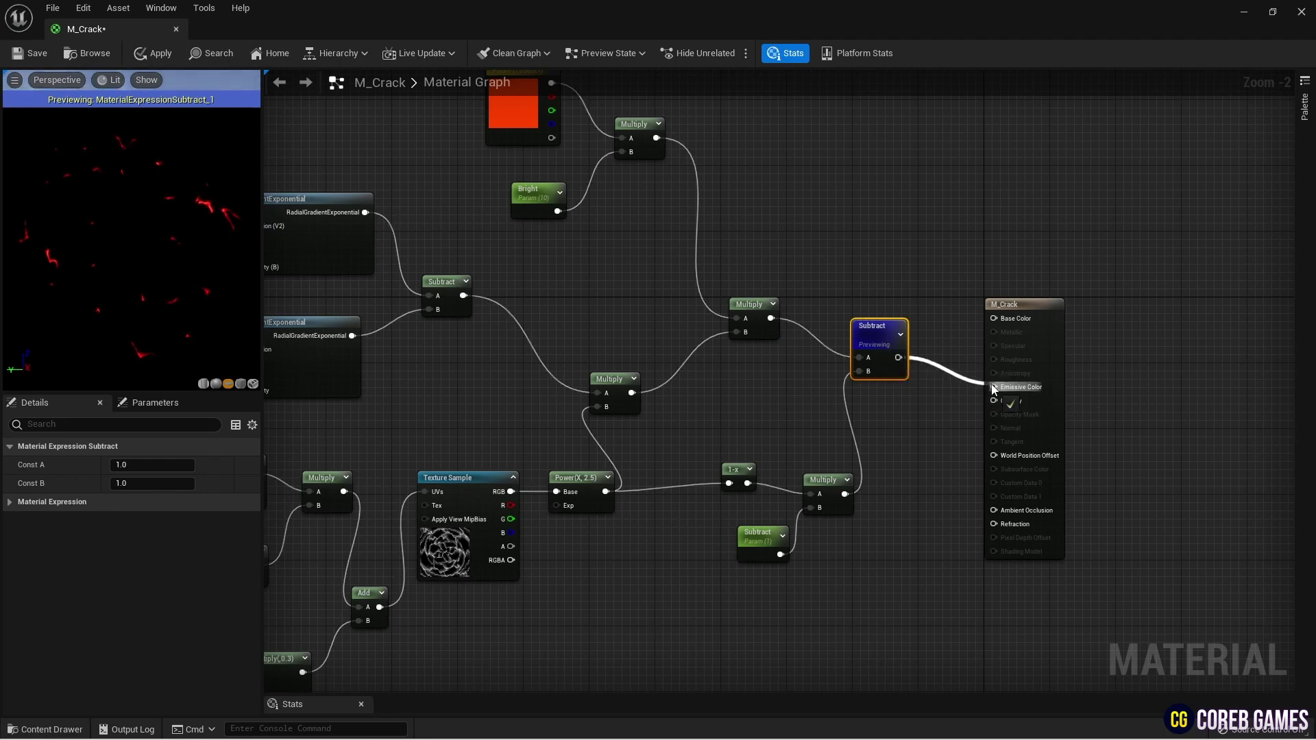
pyautogui.click(927, 368)
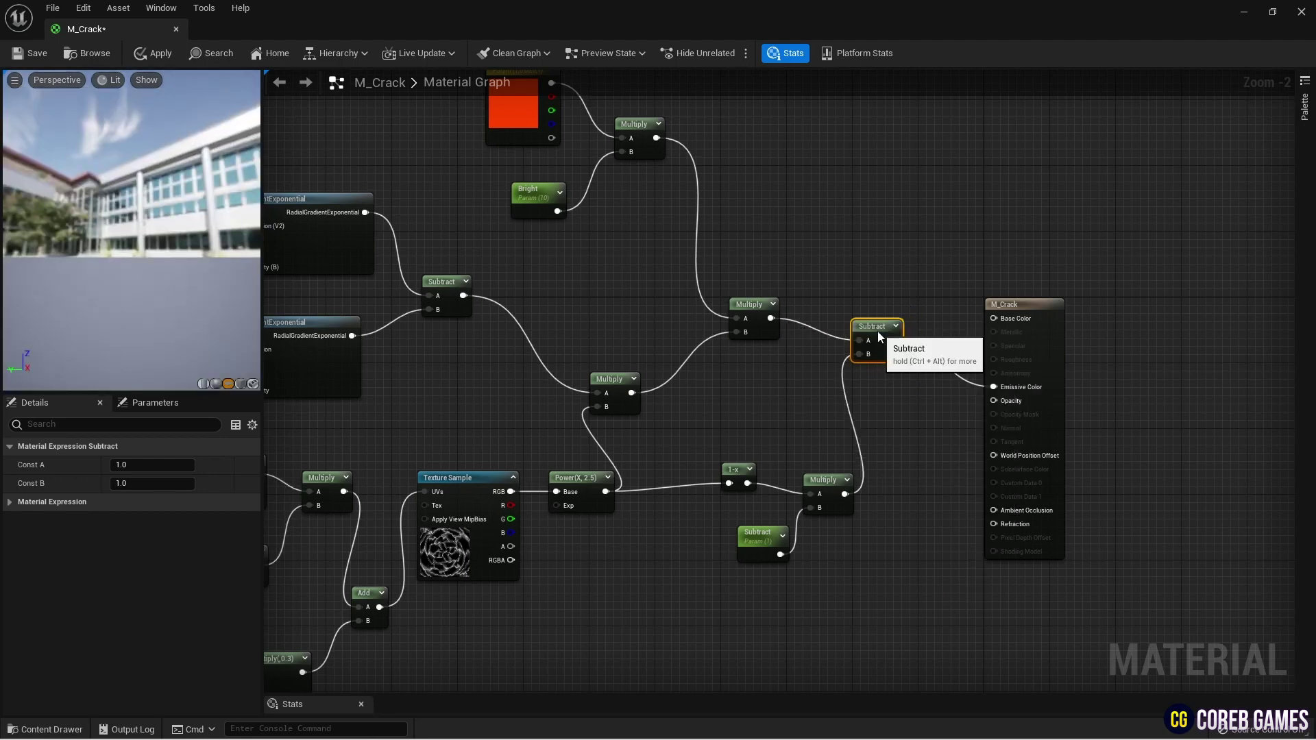
# Step: Place two more Multiply nodes below the Power and Subtract parameter nodes
pyautogui.moveTo(839, 450); pyautogui.dragTo(855, 296, button='right')
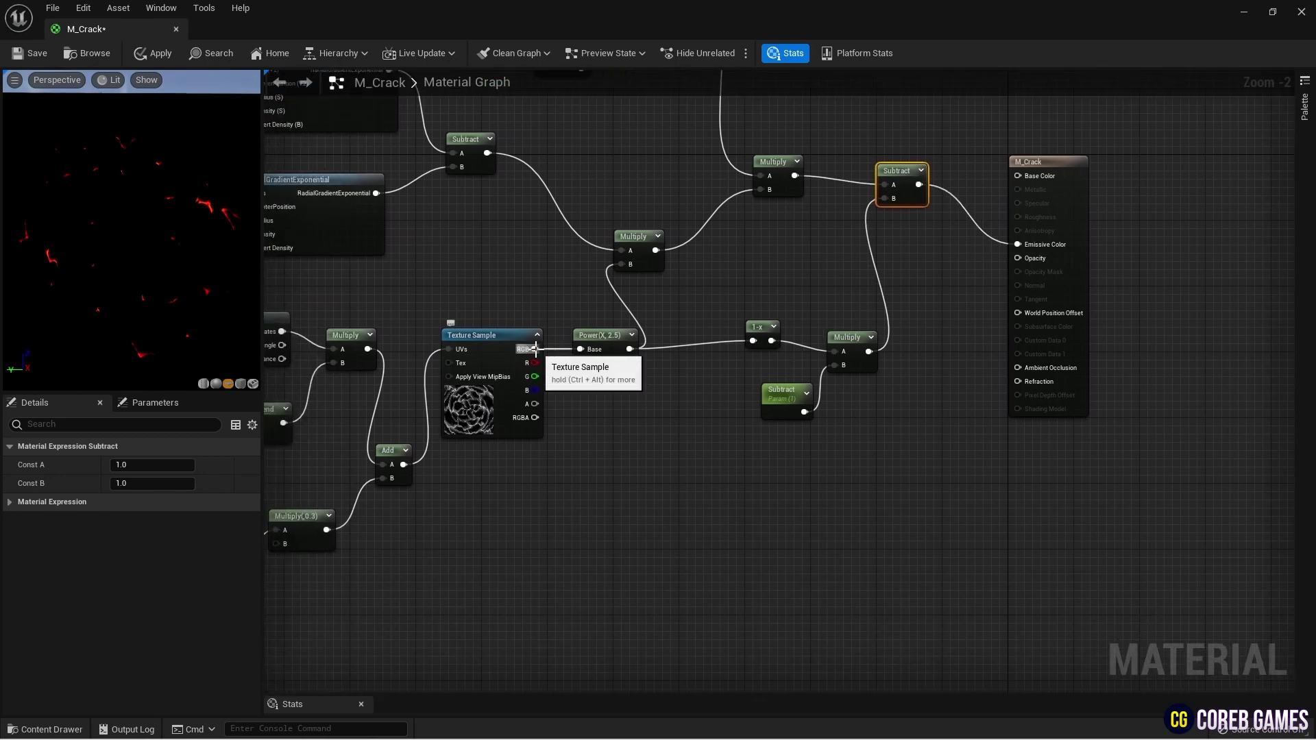
pyautogui.click(658, 438)
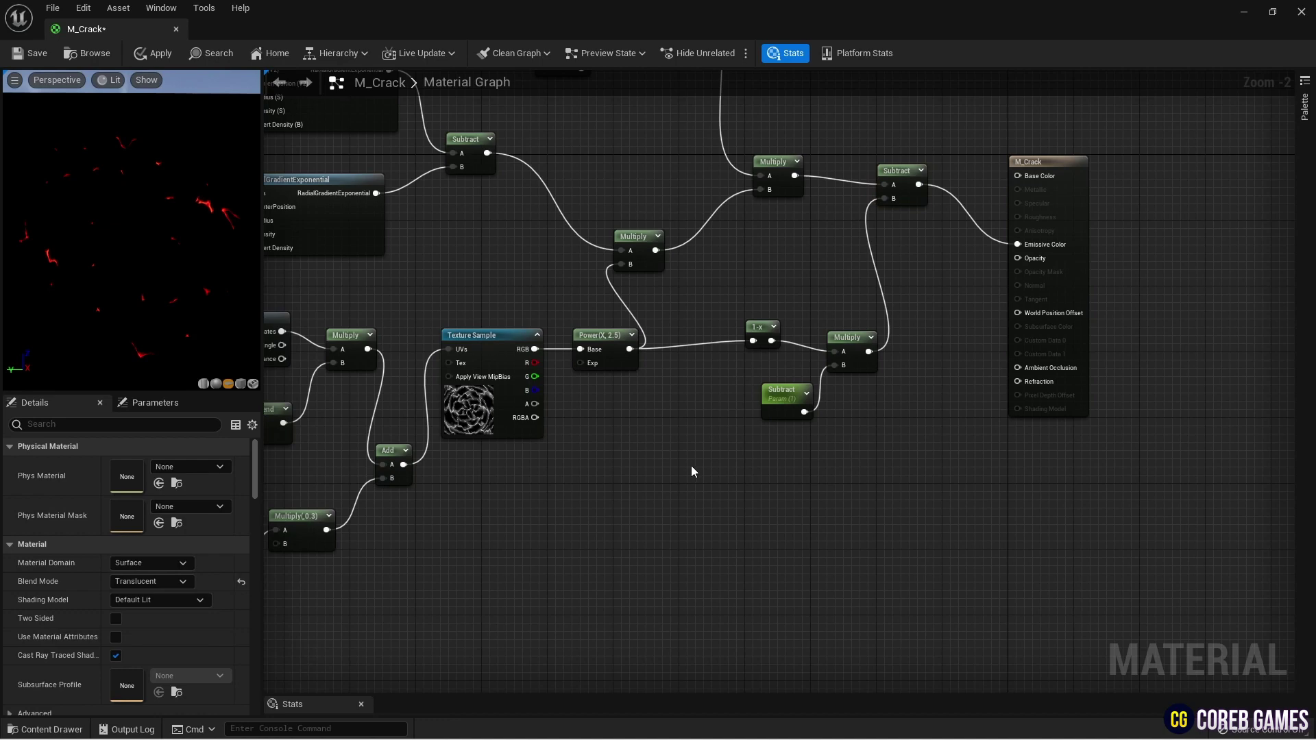
pyautogui.click(691, 466)
pyautogui.click(866, 444)
# Step: Add a scalar parameter named Burn Area with a default value of 40
pyautogui.click(619, 521)
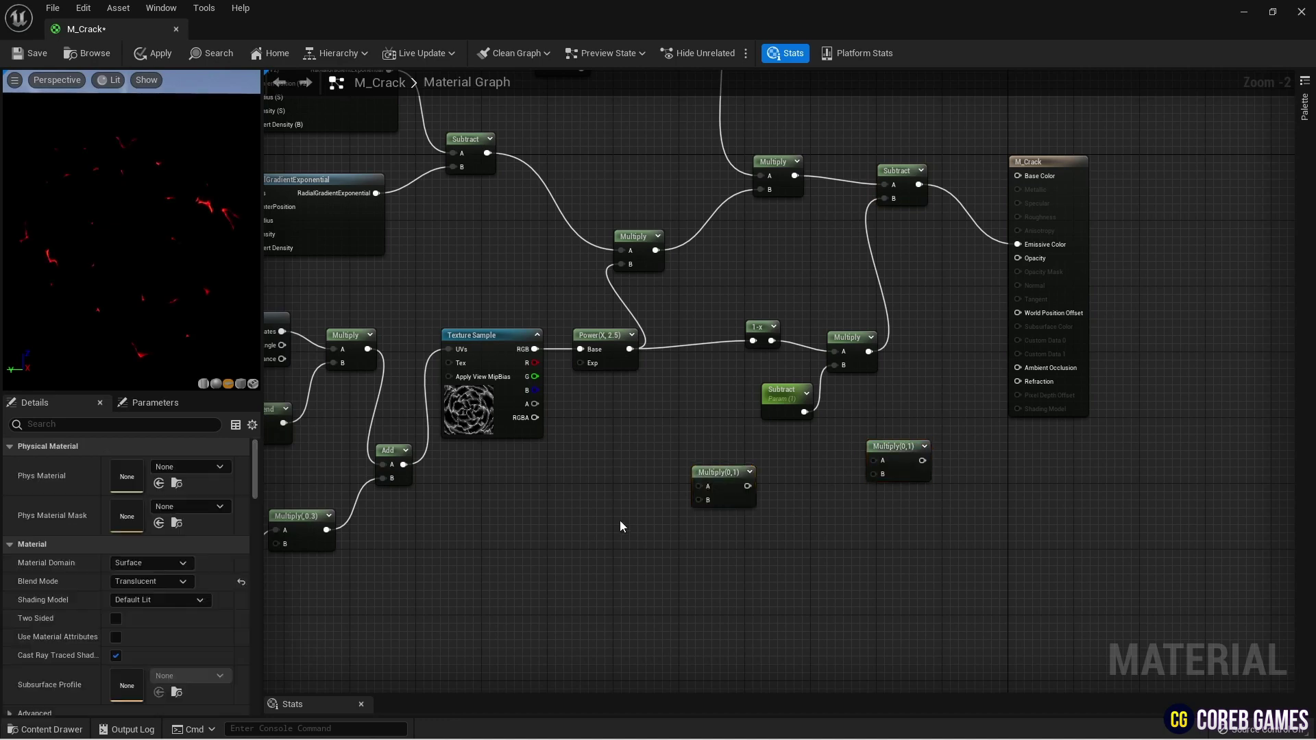
pyautogui.write('Burn Area')
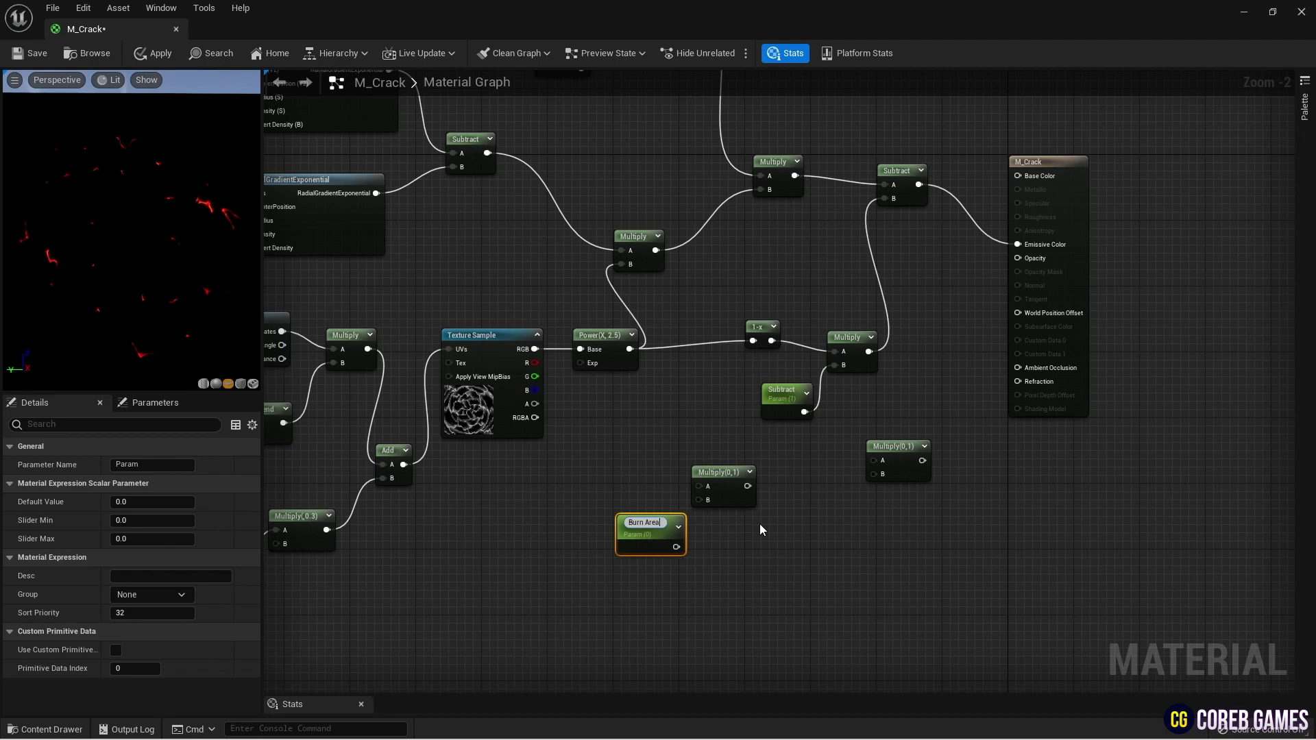
pyautogui.press('Return')
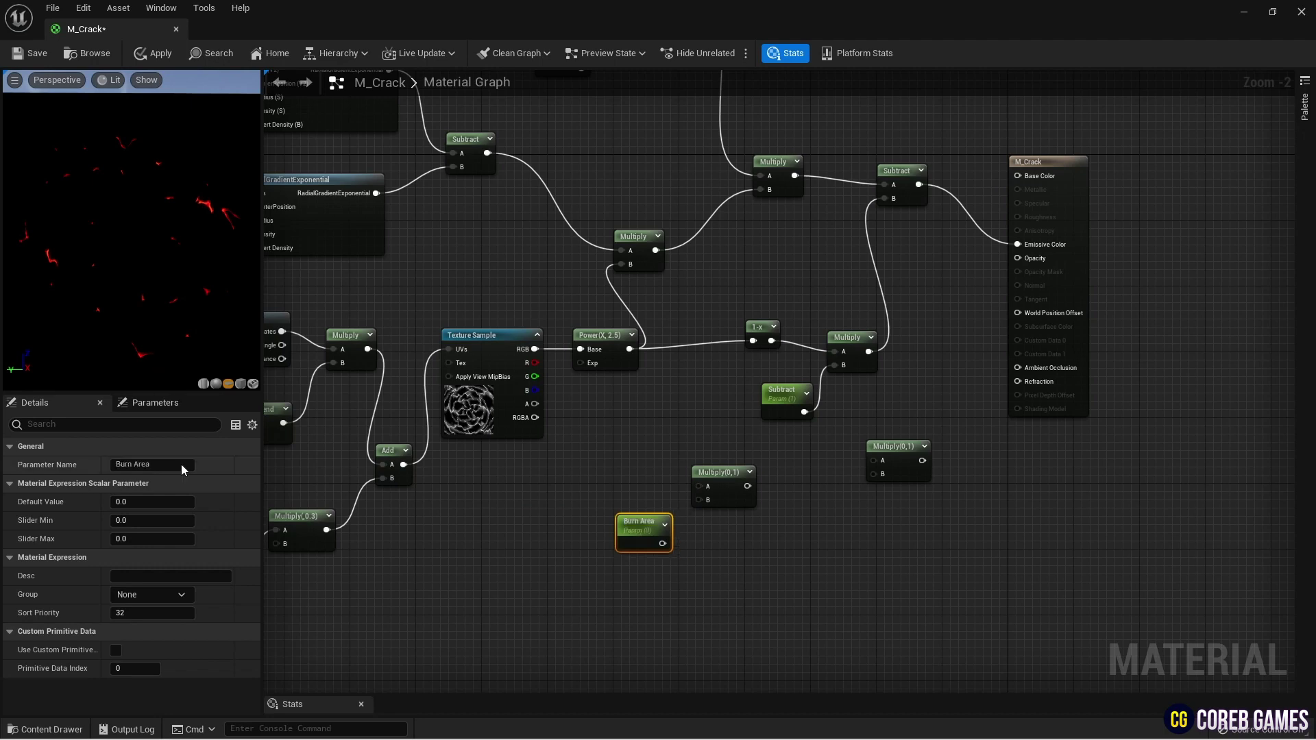
pyautogui.click(161, 501)
# Step: Connect the Texture Sample's RGB output to A and Burn Area to B of the nearby Multiply node
pyautogui.moveTo(534, 349); pyautogui.dragTo(698, 486)
pyautogui.moveTo(667, 552)
pyautogui.mouseDown()
pyautogui.moveTo(696, 514)
pyautogui.moveTo(662, 546)
pyautogui.mouseUp()
pyautogui.moveTo(660, 538); pyautogui.dragTo(699, 501)
# Step: Connect the gradient Subtract and the Burn Area Multiply to A and B of the last Multiply node and preview it
pyautogui.moveTo(774, 431); pyautogui.dragTo(746, 479, button='right')
pyautogui.moveTo(458, 201); pyautogui.dragTo(846, 508)
pyautogui.moveTo(705, 535); pyautogui.dragTo(846, 524)
pyautogui.rightClick(865, 523)
pyautogui.click(905, 245)
pyautogui.moveTo(162, 272); pyautogui.dragTo(141, 351, button='right')
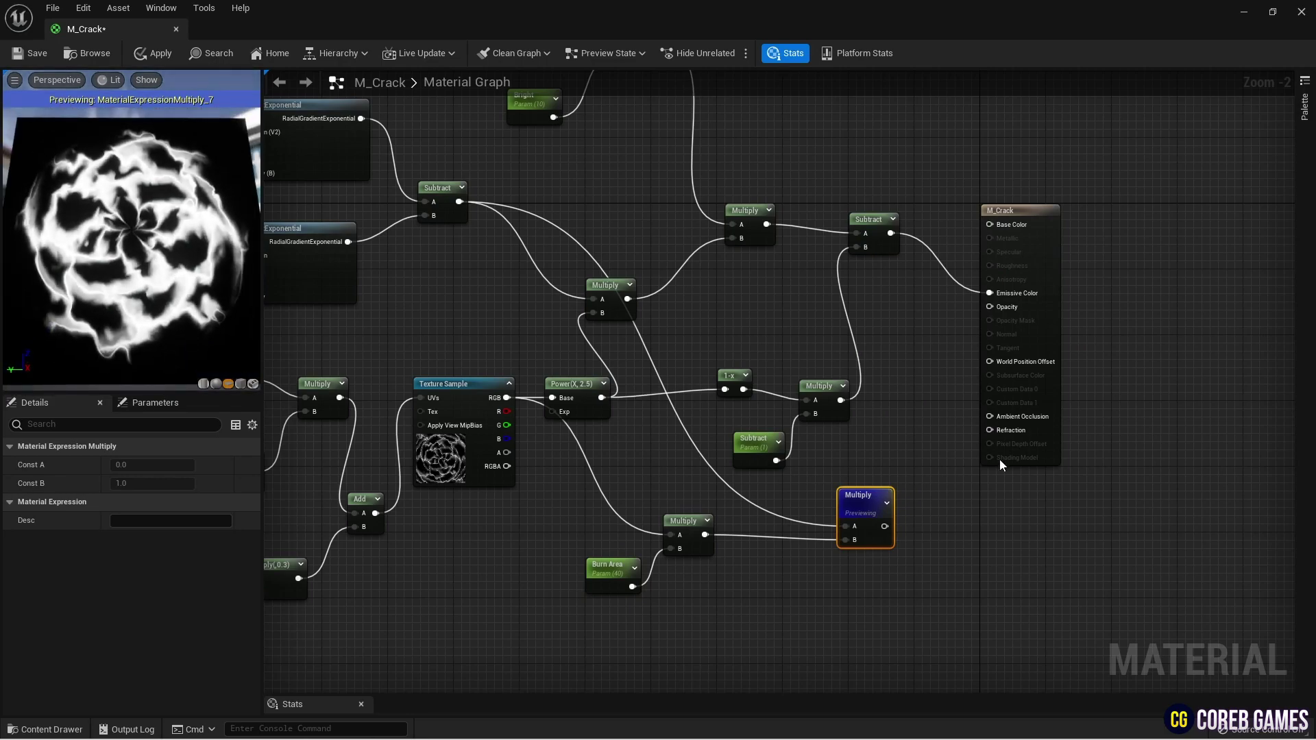
# Step: Connect the last Multiply node to the material's Opacity and stop previewing the node
pyautogui.moveTo(885, 526); pyautogui.dragTo(989, 293)
pyautogui.rightClick(890, 241)
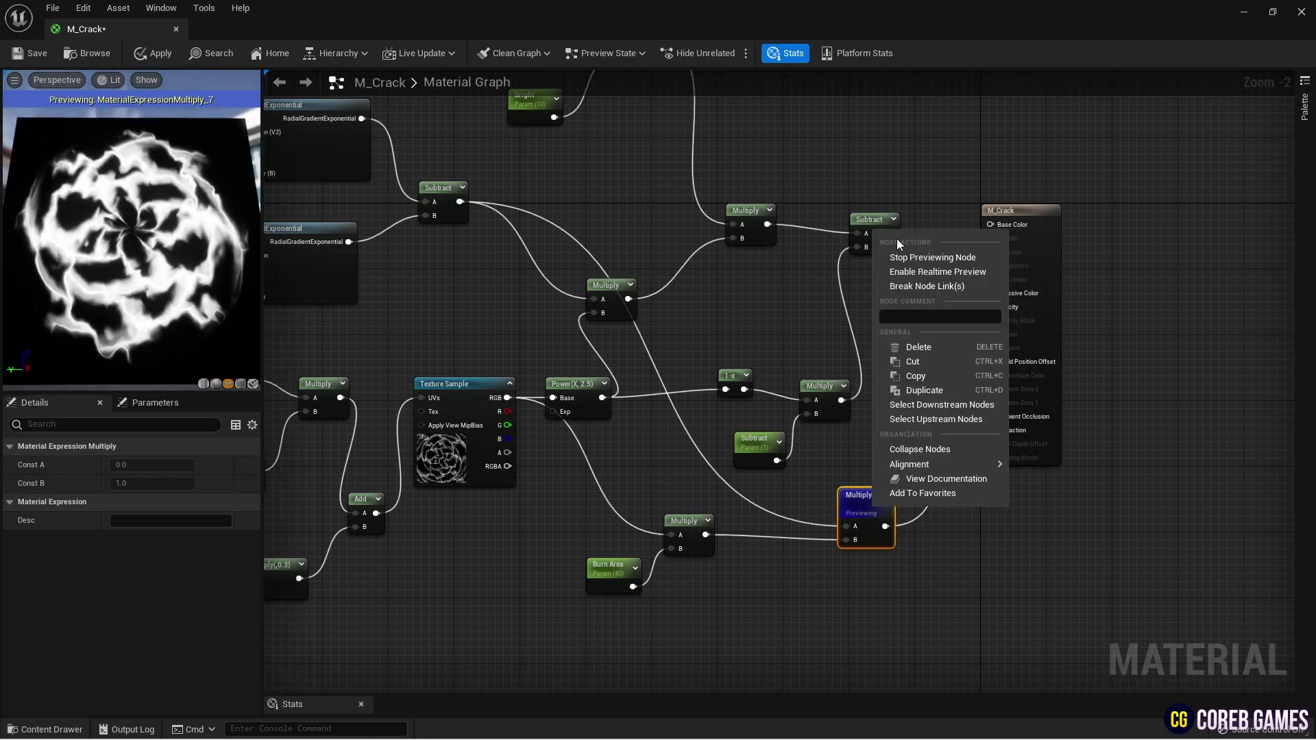
pyautogui.click(917, 256)
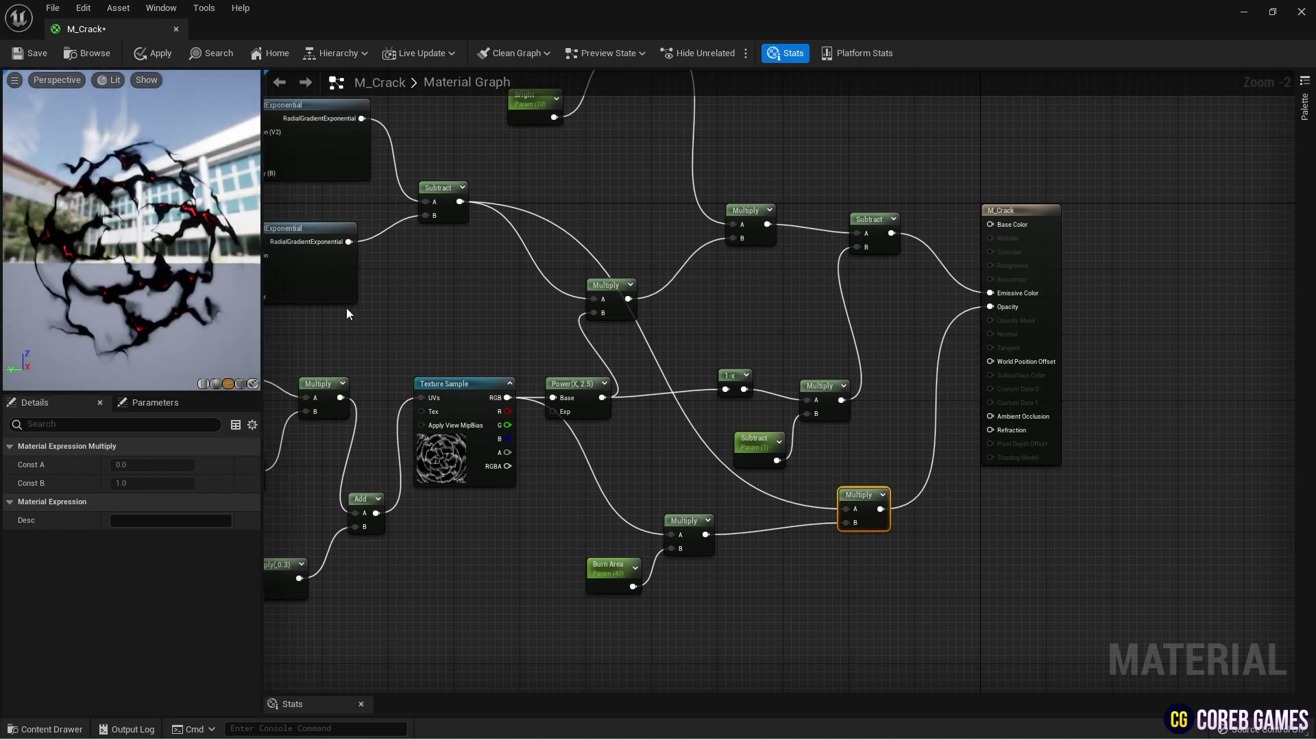
# Step: Save the M_Crack material and close its editor
pyautogui.click(36, 55)
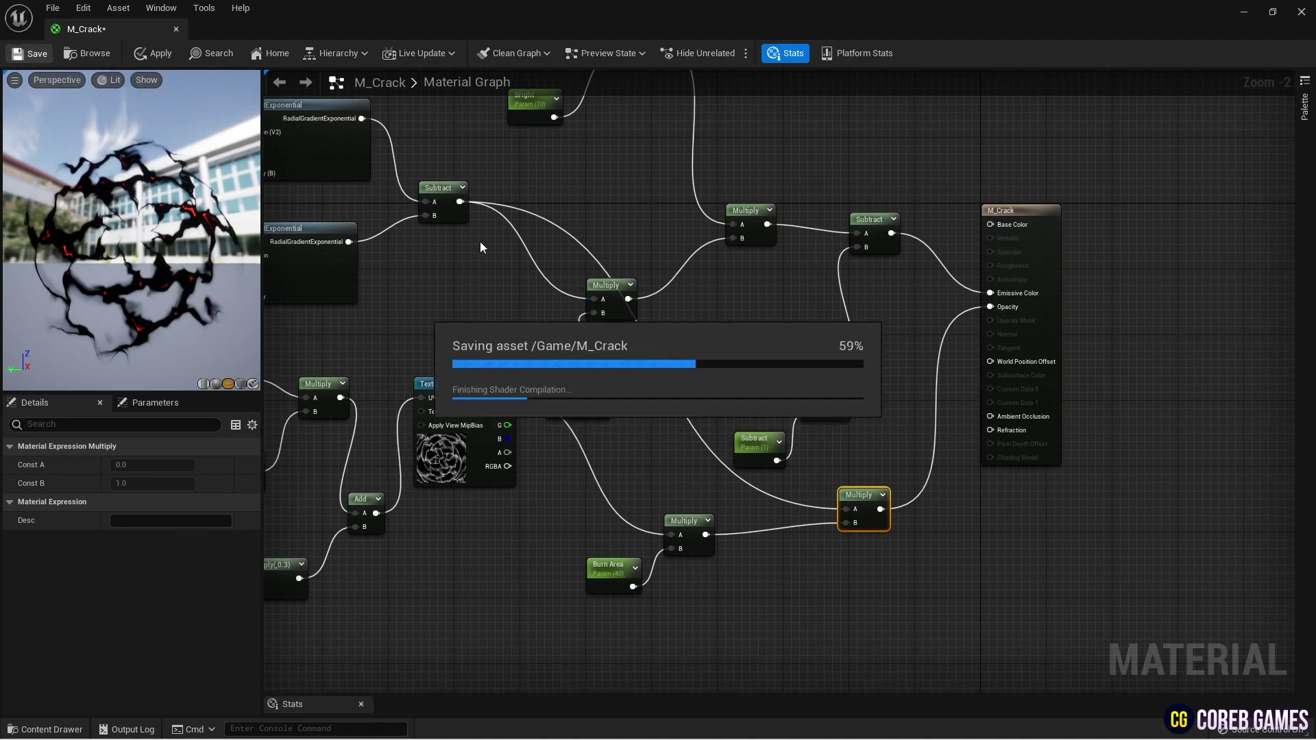
pyautogui.click(176, 29)
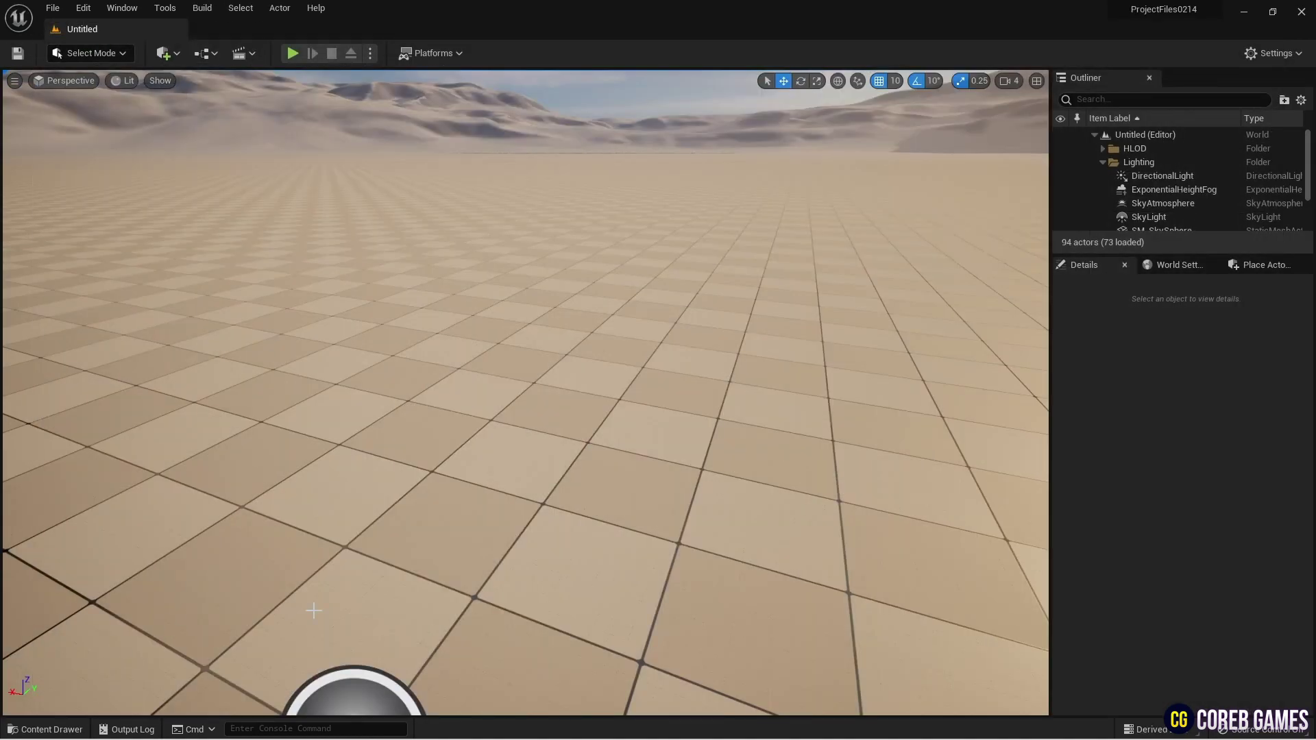
# Step: Create a material instance from M_Crack in the Content folder and keep its suggested name
pyautogui.click(1251, 266)
pyautogui.click(45, 730)
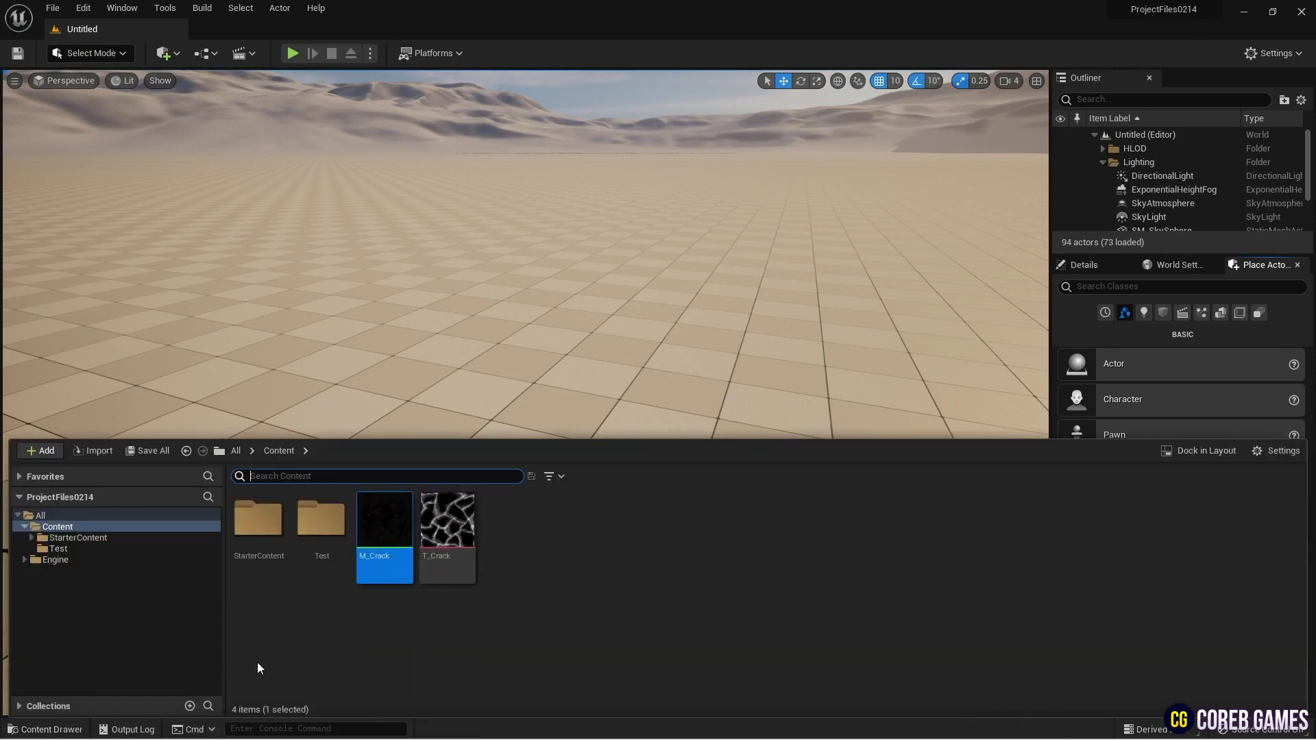
pyautogui.rightClick(388, 524)
pyautogui.click(529, 247)
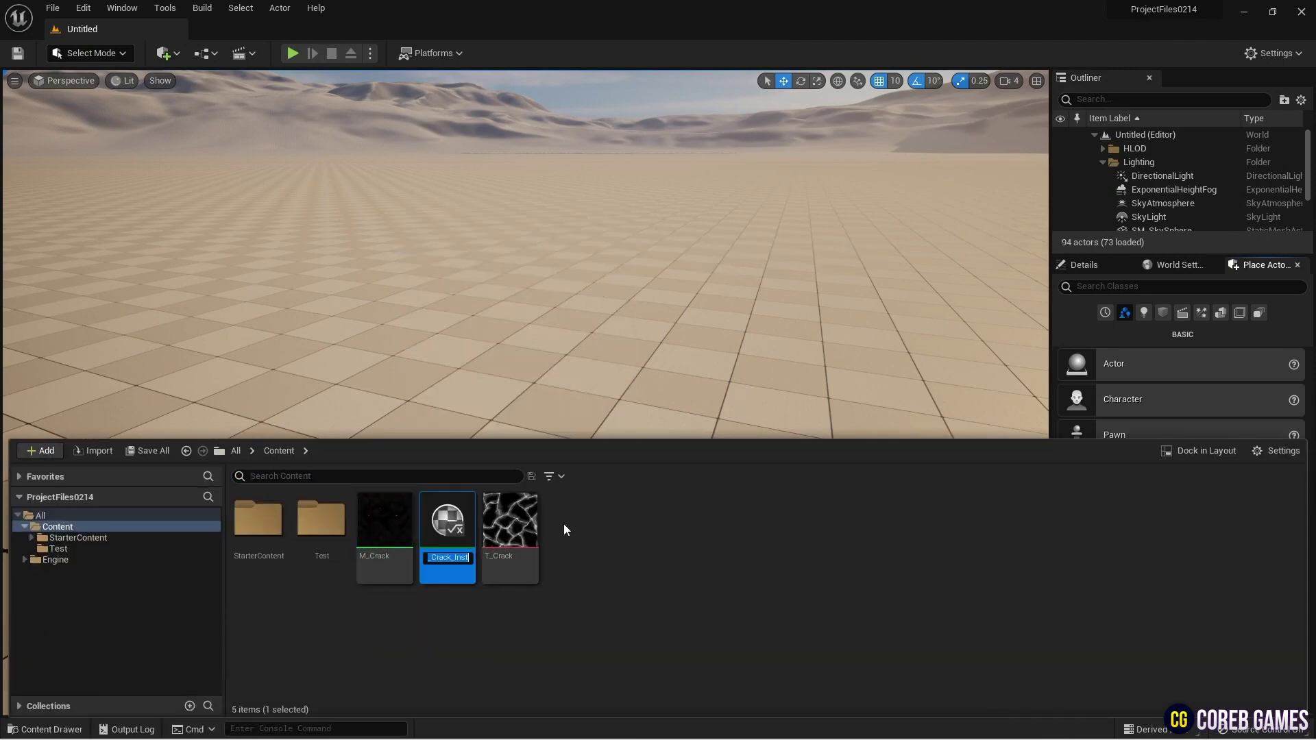
pyautogui.press('Return')
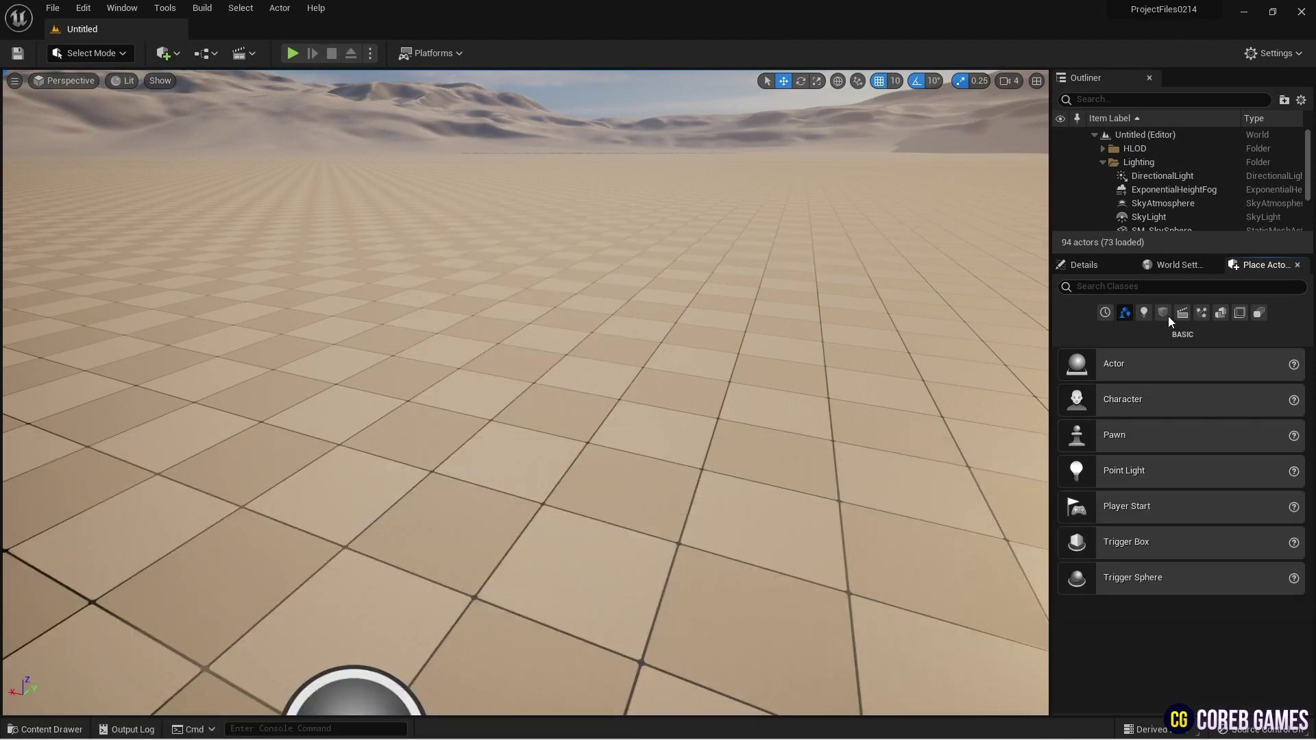
# Step: Place a Plane shape on the ground in the level and set its Z location to 0.1
pyautogui.click(1163, 313)
pyautogui.moveTo(1147, 506); pyautogui.dragTo(497, 472)
pyautogui.click(1265, 454)
pyautogui.write('0.1')
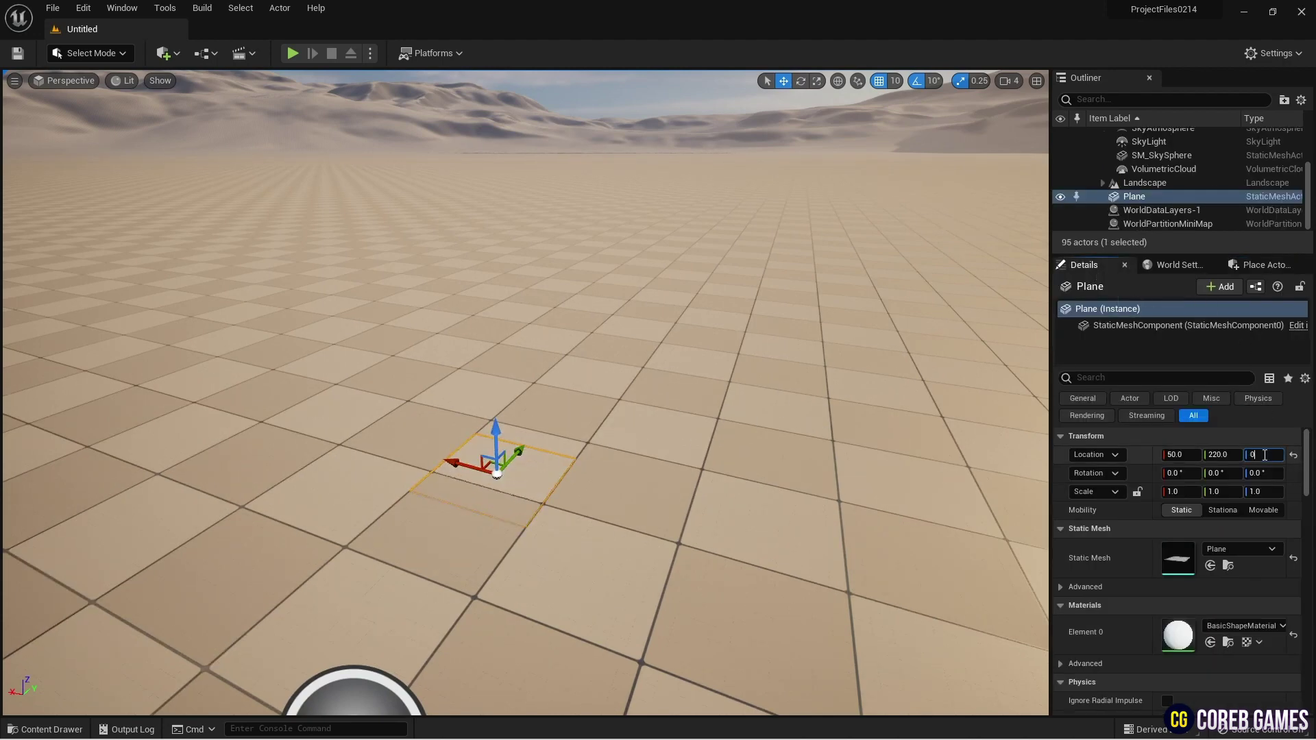
pyautogui.press('Return')
# Step: Set the plane's X and Y scale to 4
pyautogui.click(1223, 494)
pyautogui.write('4')
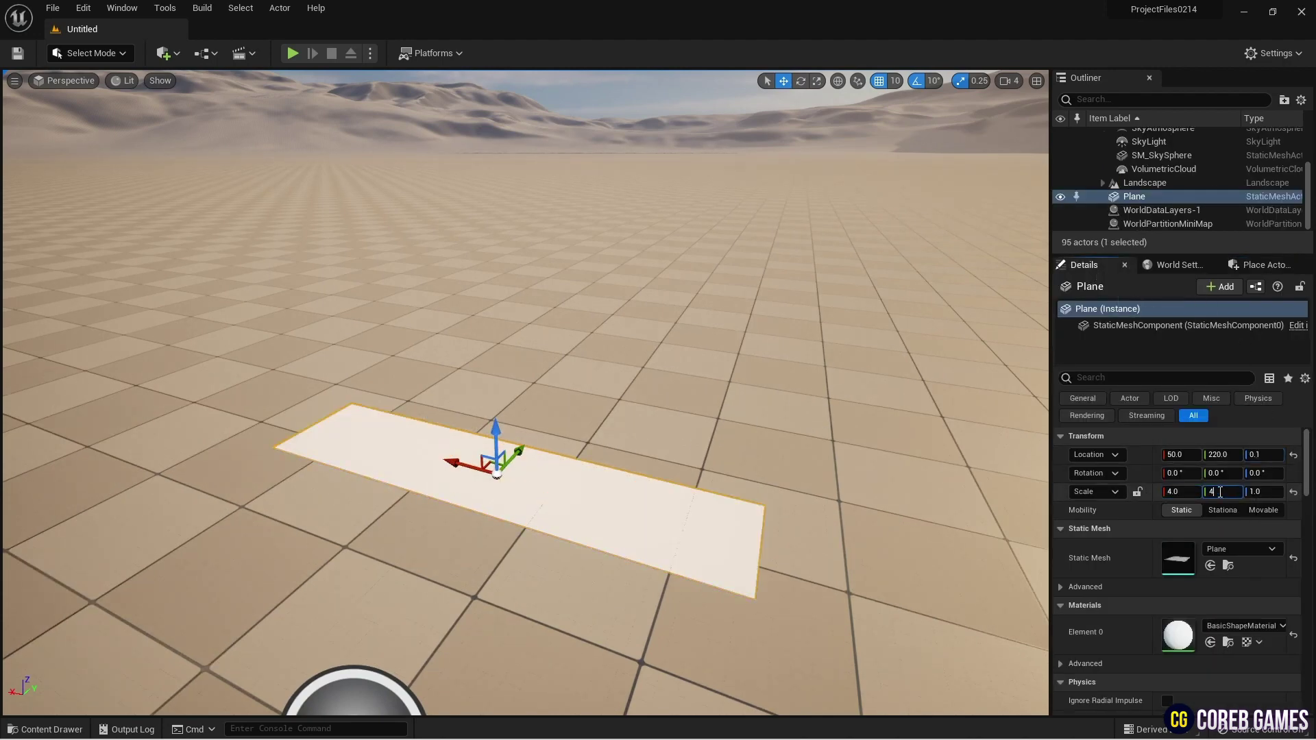
pyautogui.press('Return')
# Step: Apply the M_Crack_Inst material instance to the plane in the level
pyautogui.moveTo(740, 446); pyautogui.dragTo(757, 488, button='right')
pyautogui.press('s')
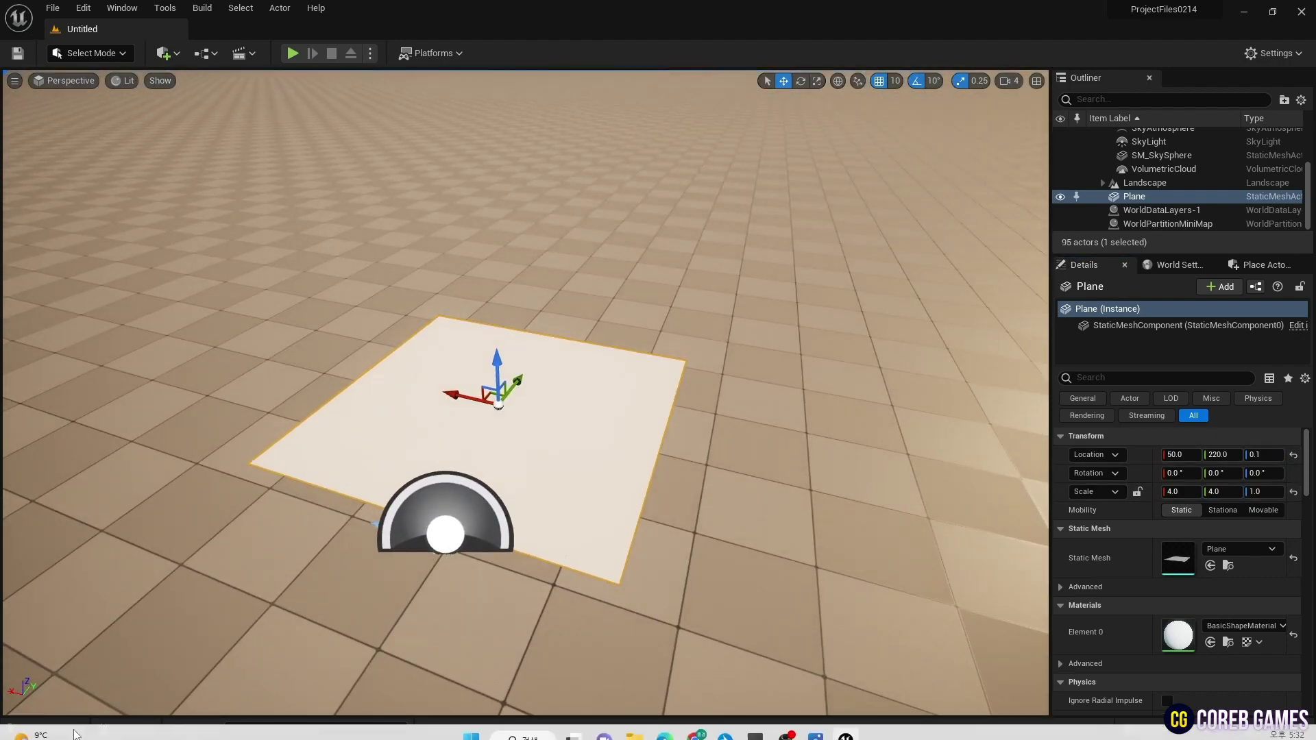
pyautogui.click(71, 731)
pyautogui.moveTo(447, 528); pyautogui.dragTo(567, 403)
pyautogui.press('w')
pyautogui.moveTo(567, 403)
pyautogui.mouseDown(button='right')
pyautogui.moveTo(570, 388)
pyautogui.moveTo(554, 418)
pyautogui.mouseUp(button='right')
# Step: Open the plane's M_Crack_Inst material instance for editing in a smaller floating window that leaves the level's crack in view
pyautogui.click(1228, 642)
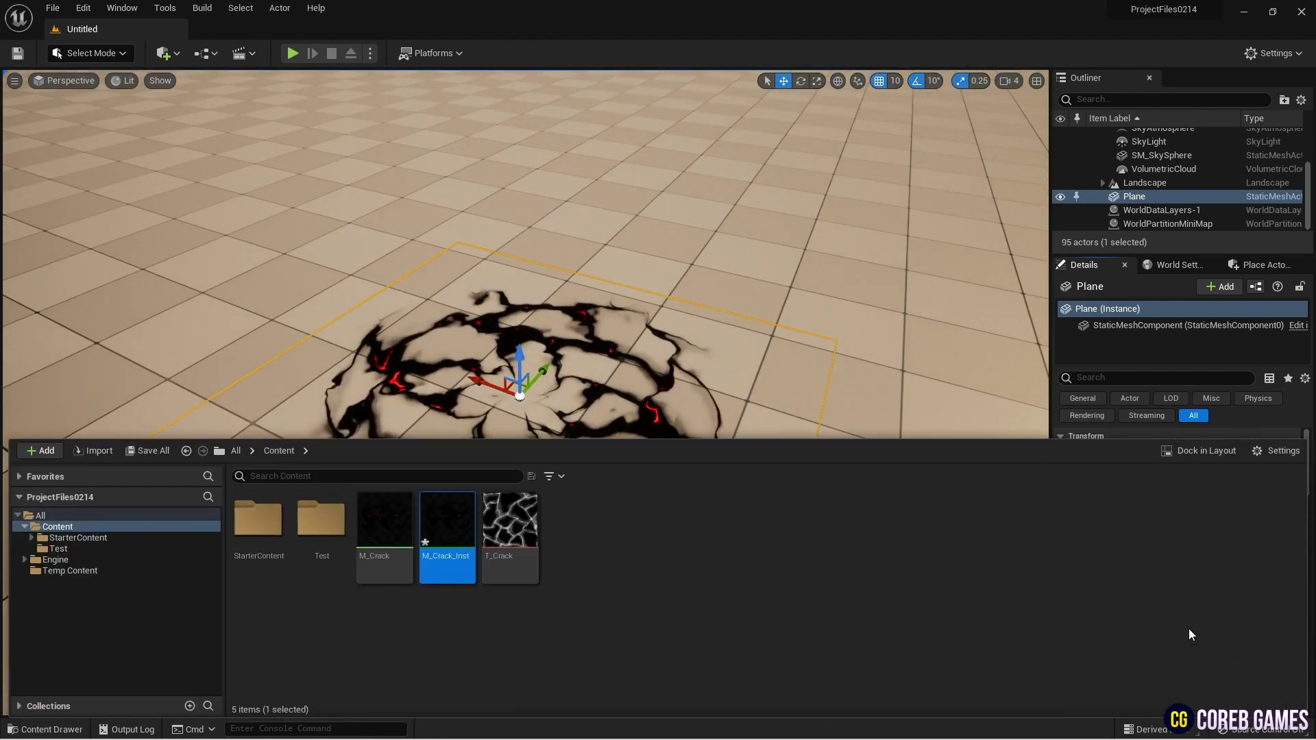
pyautogui.doubleClick(447, 528)
pyautogui.doubleClick(865, 8)
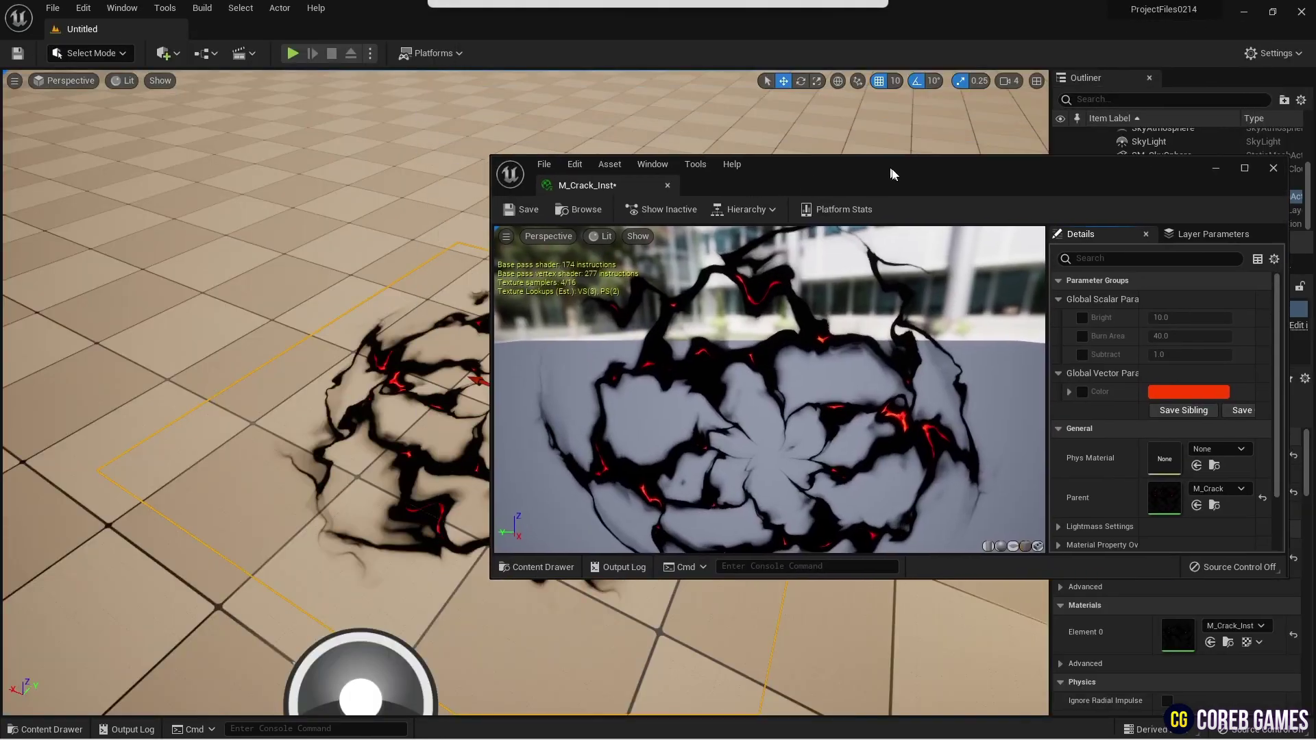
pyautogui.moveTo(497, 260); pyautogui.dragTo(713, 279)
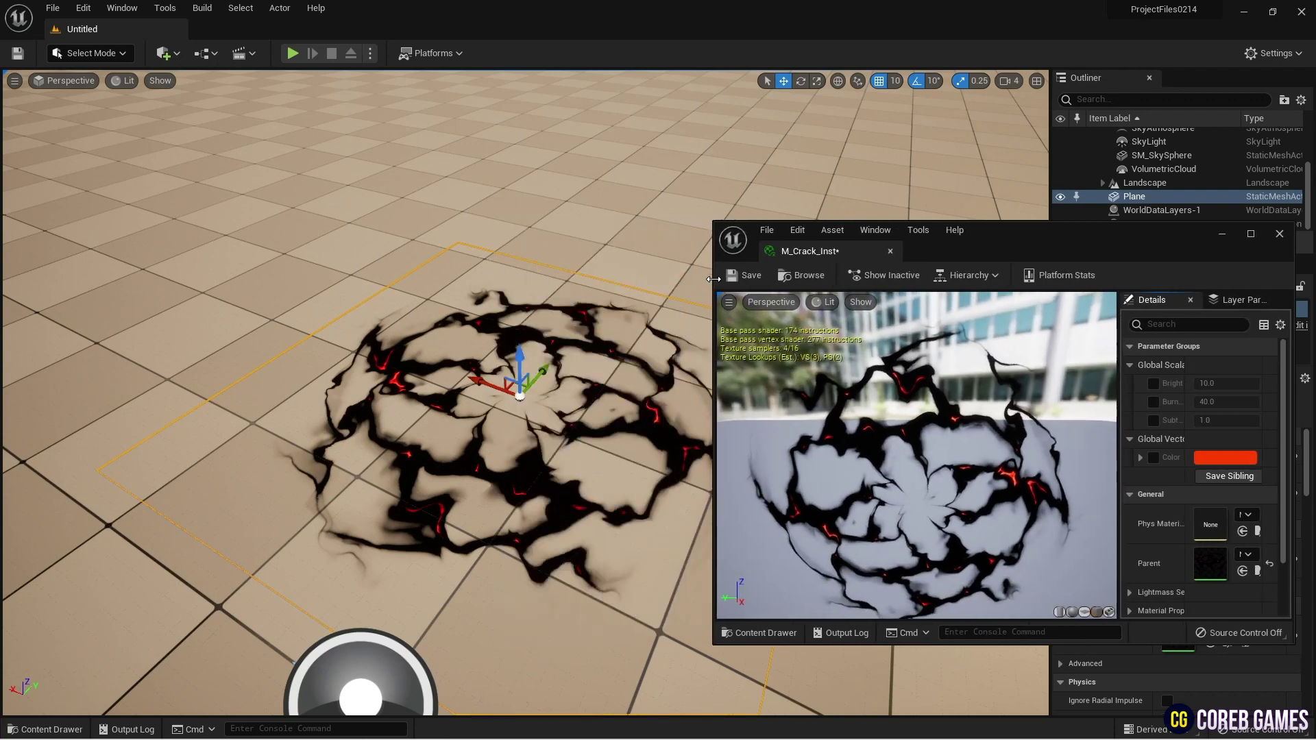